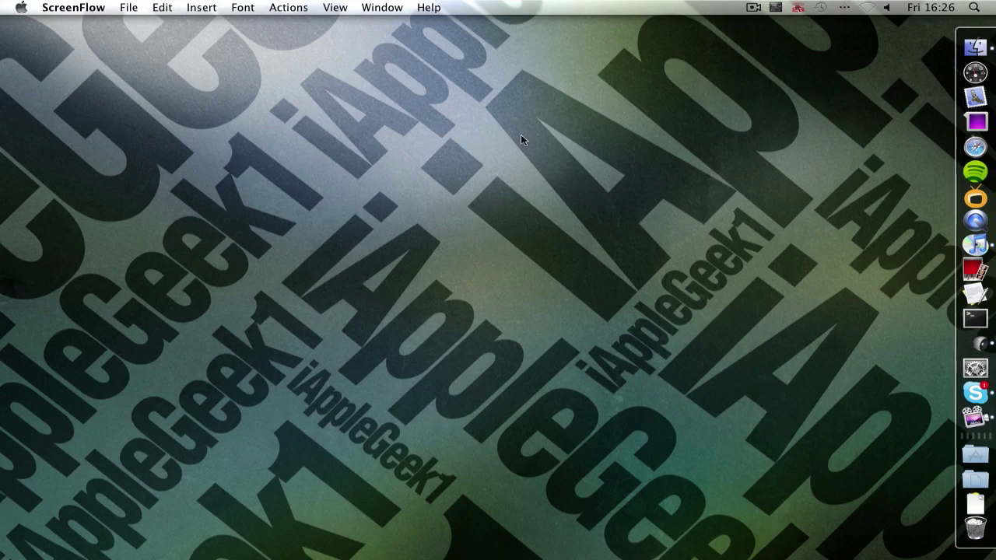
Launch Safari, search Google UK for 'amazon' and scroll the results page.
click(975, 149)
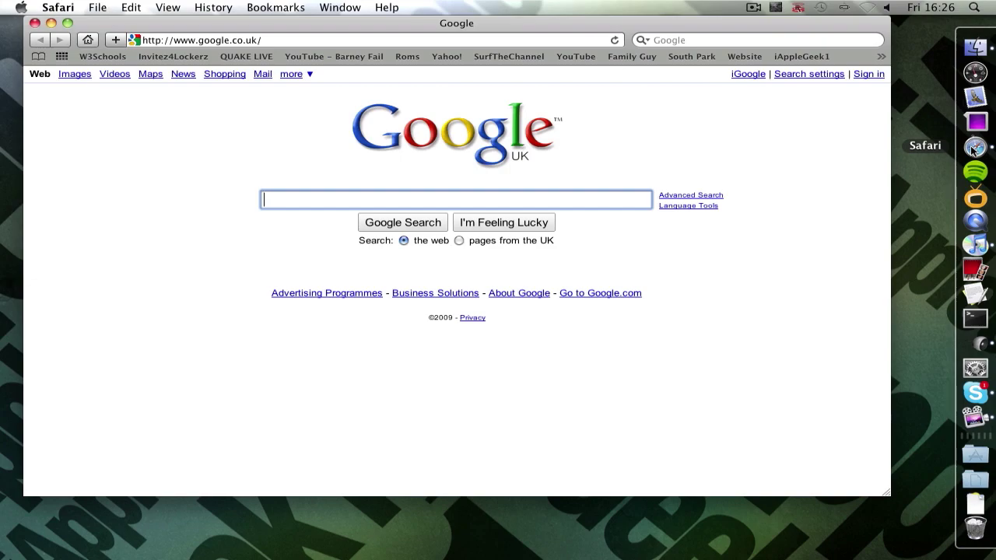
drag(437, 24, 448, 24)
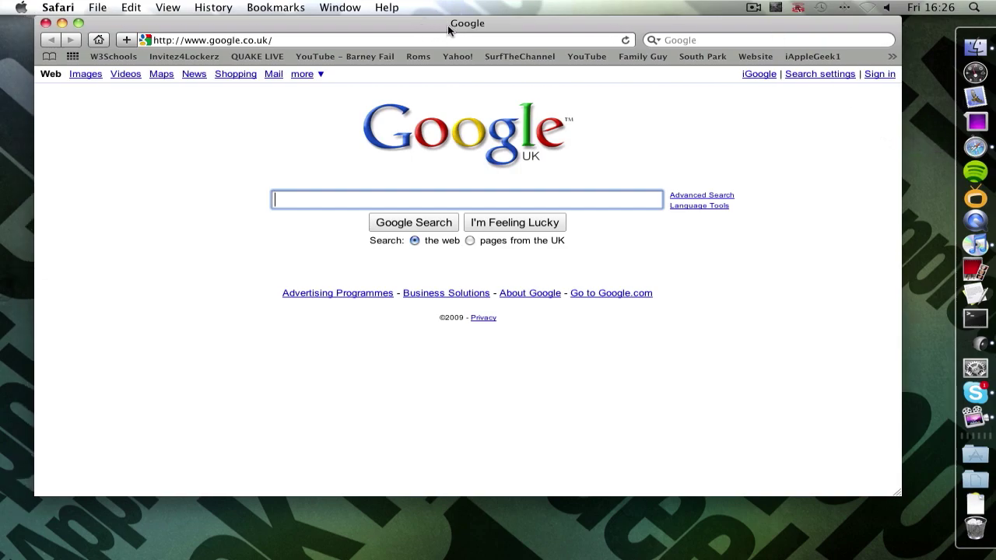
text(a)
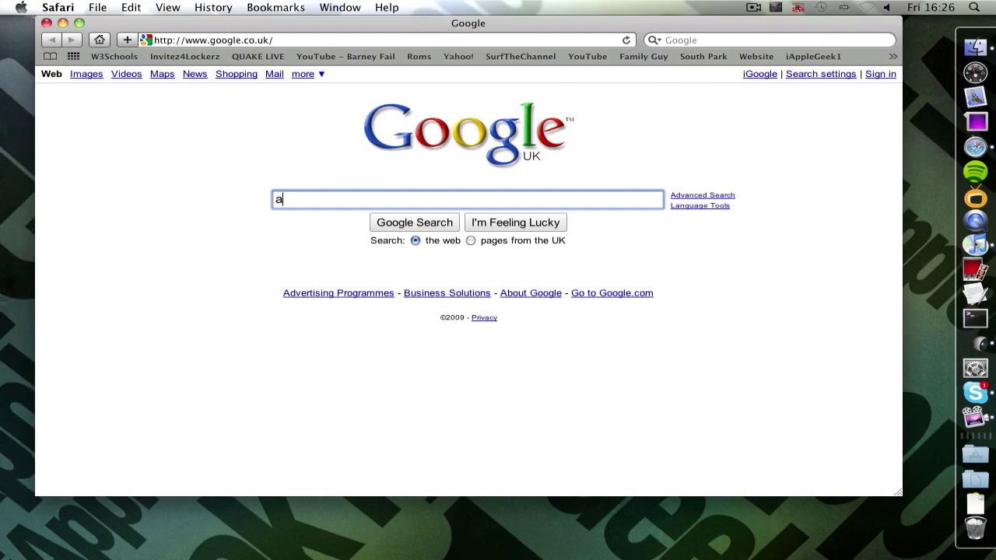
text(mazon)
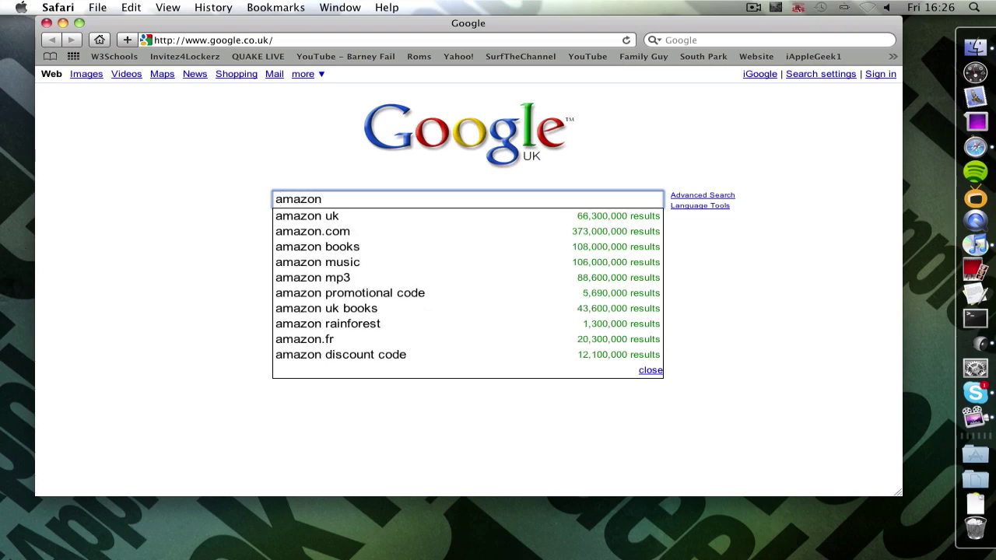
key(Return)
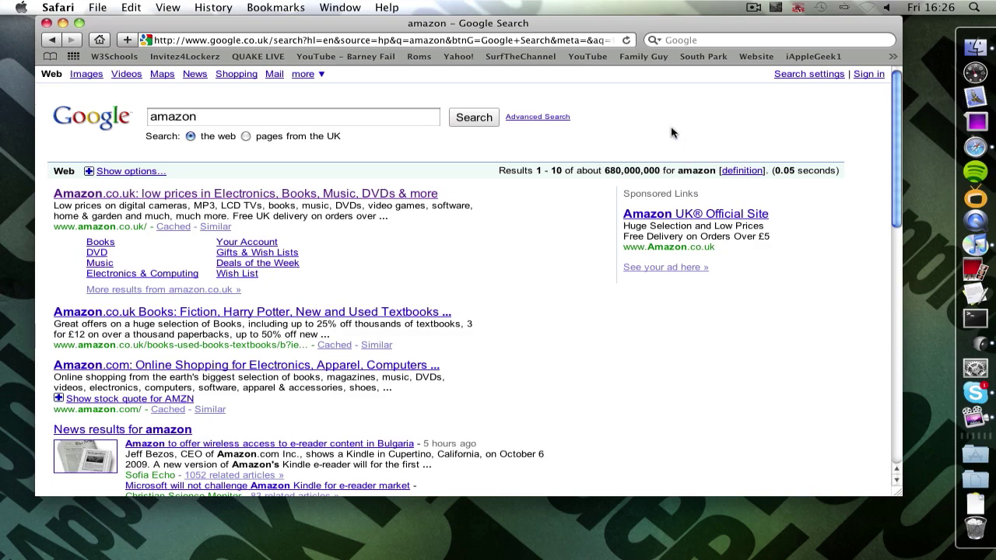
drag(483, 23, 489, 38)
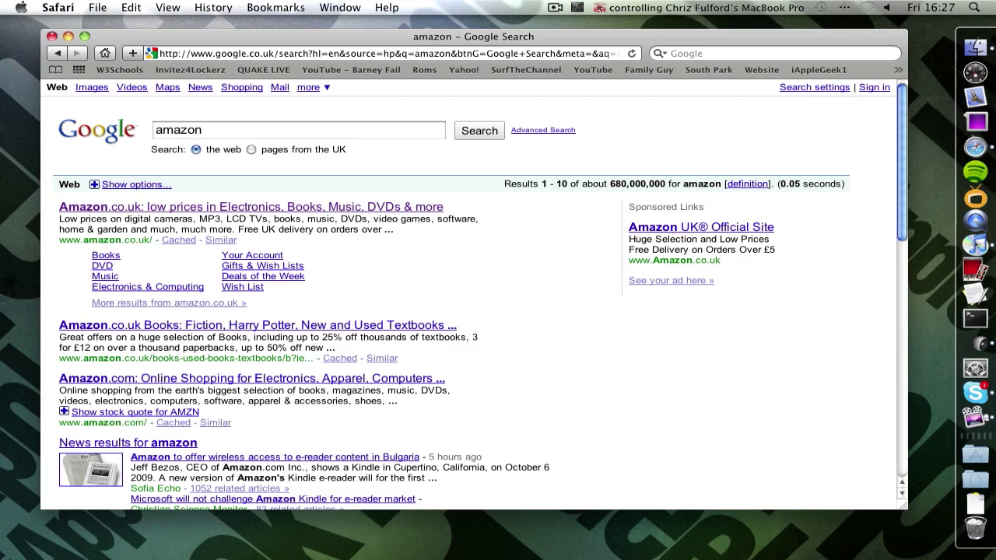
click(155, 74)
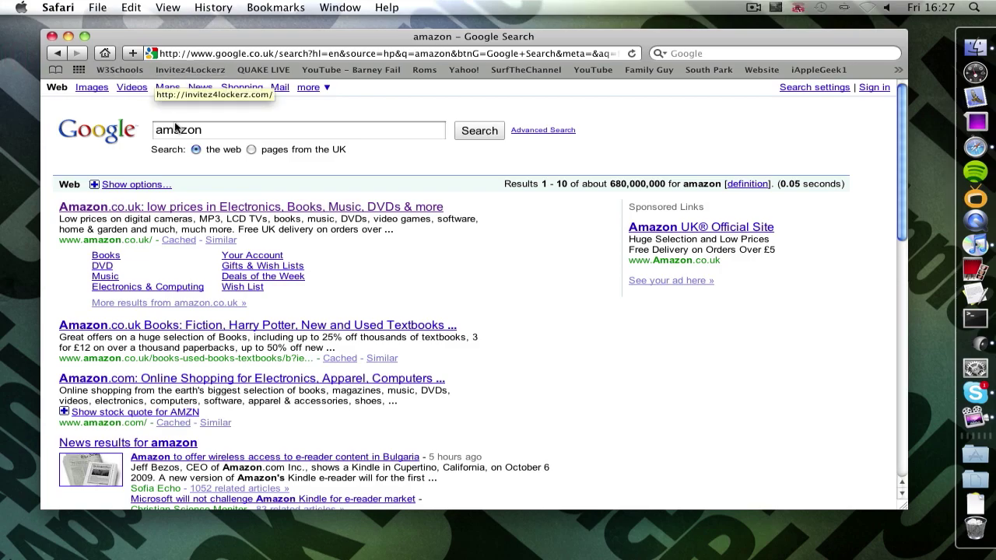
scroll(199, 206, down, 5)
scroll(198, 206, up, 5)
scroll(203, 209, down, 10)
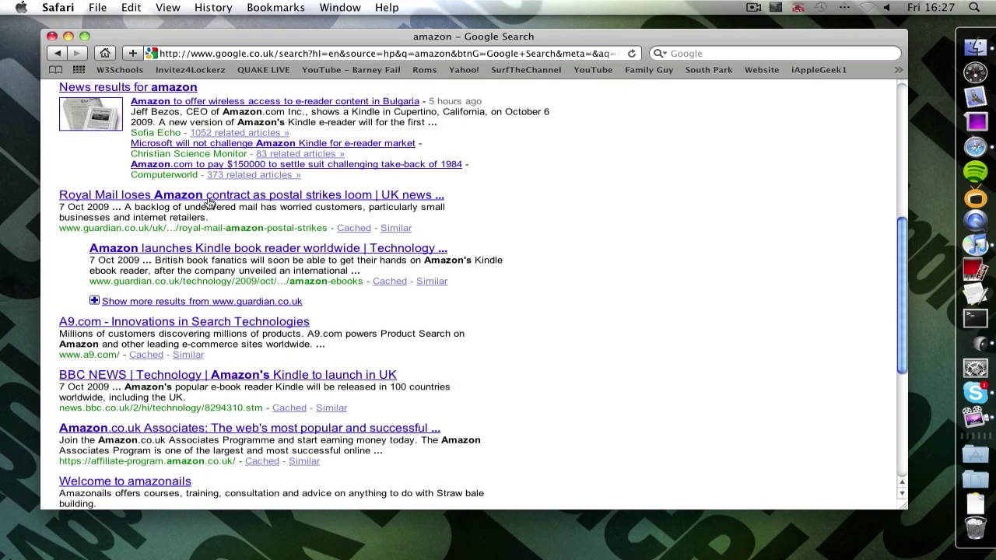
scroll(206, 210, up, 10)
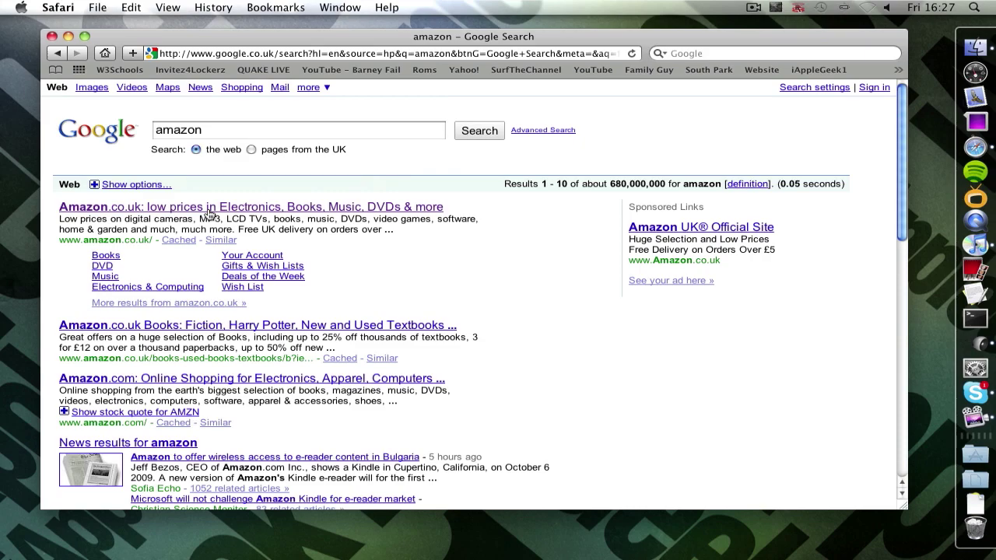
Reset Safari with all options kept checked, clearing history, cache, cookies, icons and AutoFill.
click(58, 7)
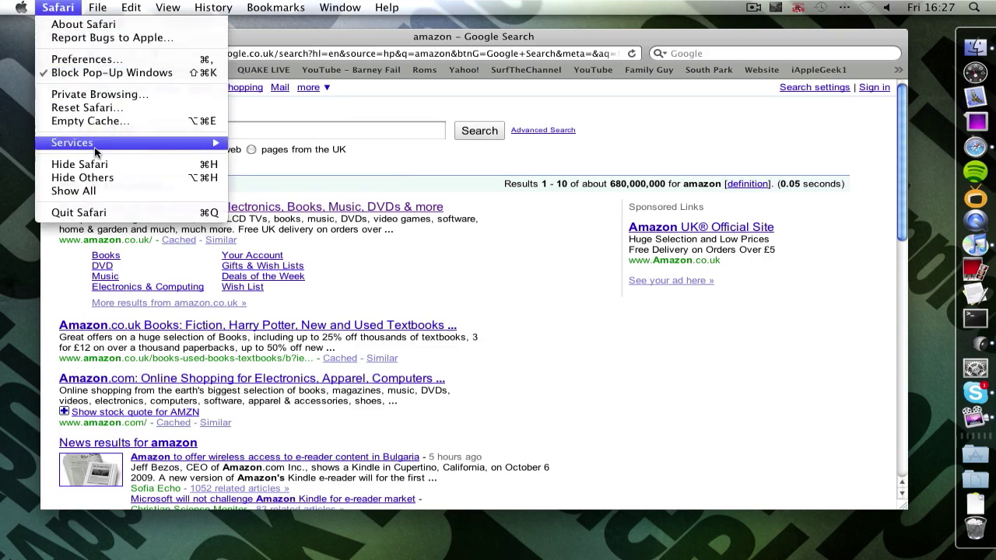
click(98, 108)
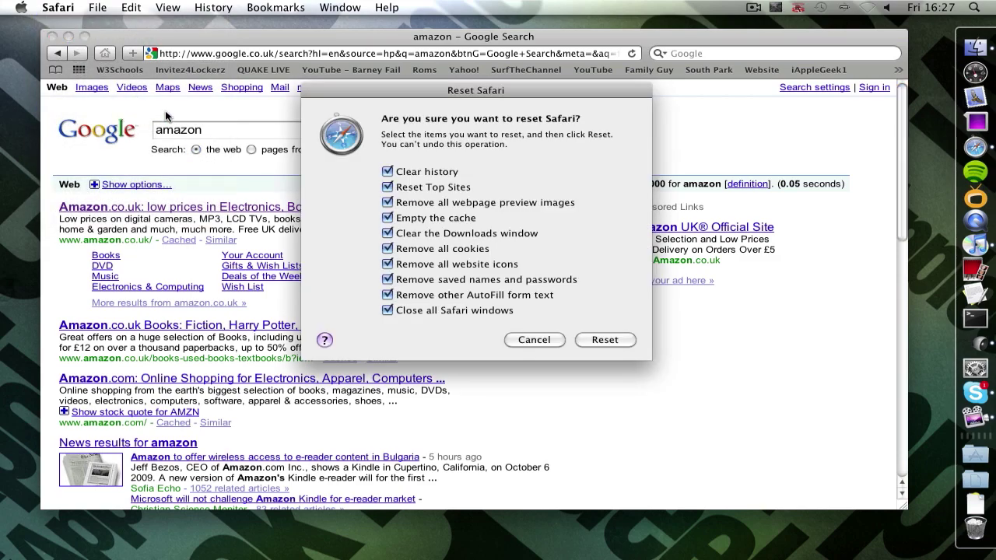
drag(324, 267, 261, 245)
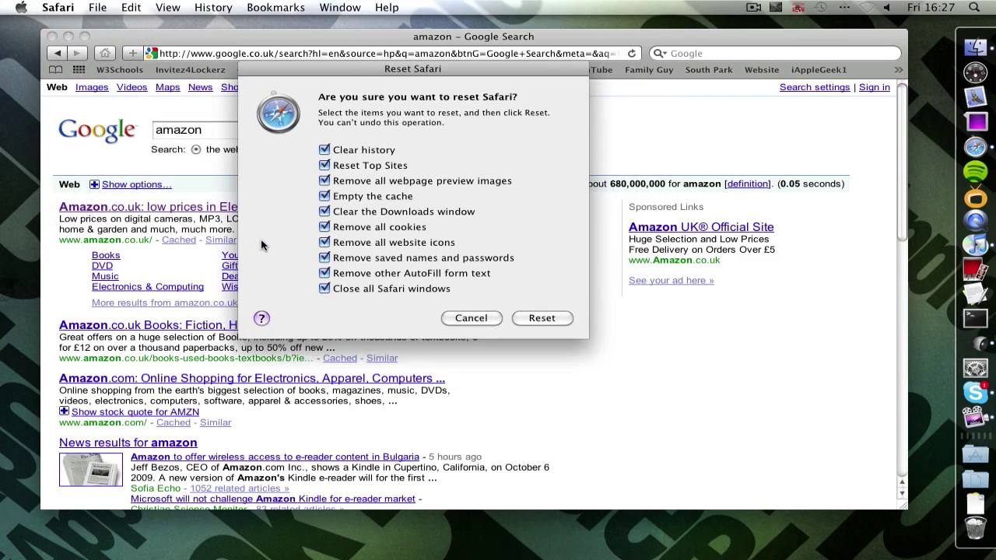
click(542, 319)
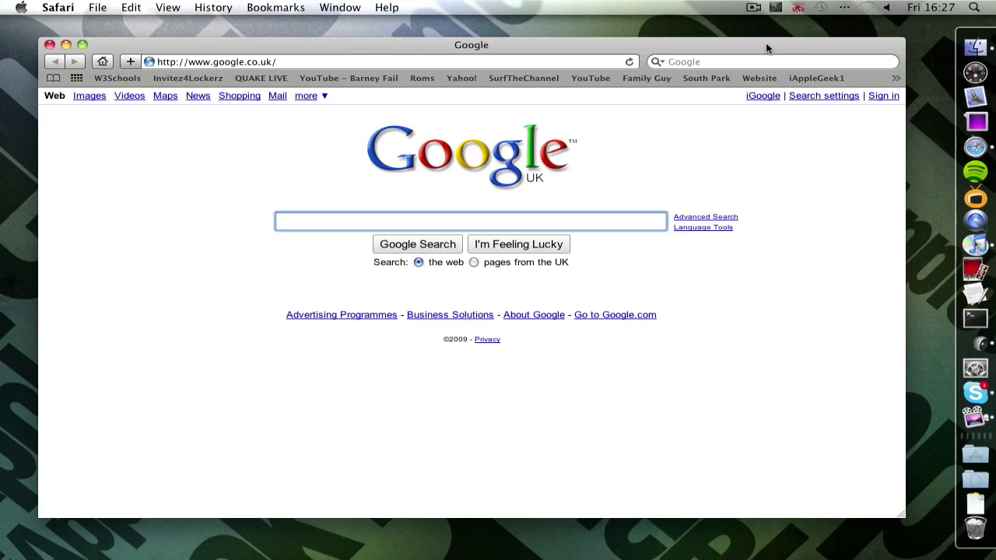
Lock WebpageIcons.db in the home Library's Safari folder through its Finder Info window.
drag(766, 45, 722, 62)
click(975, 47)
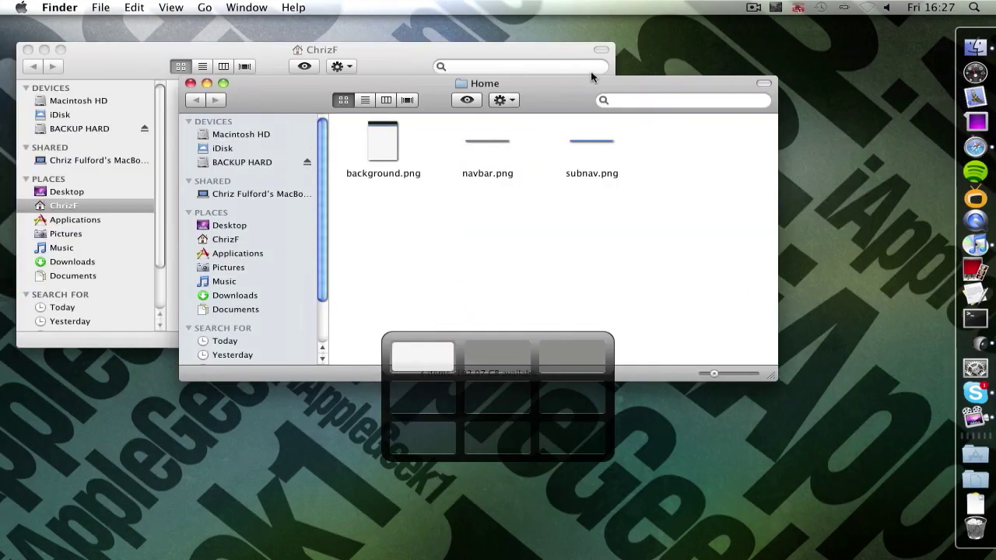
click(227, 241)
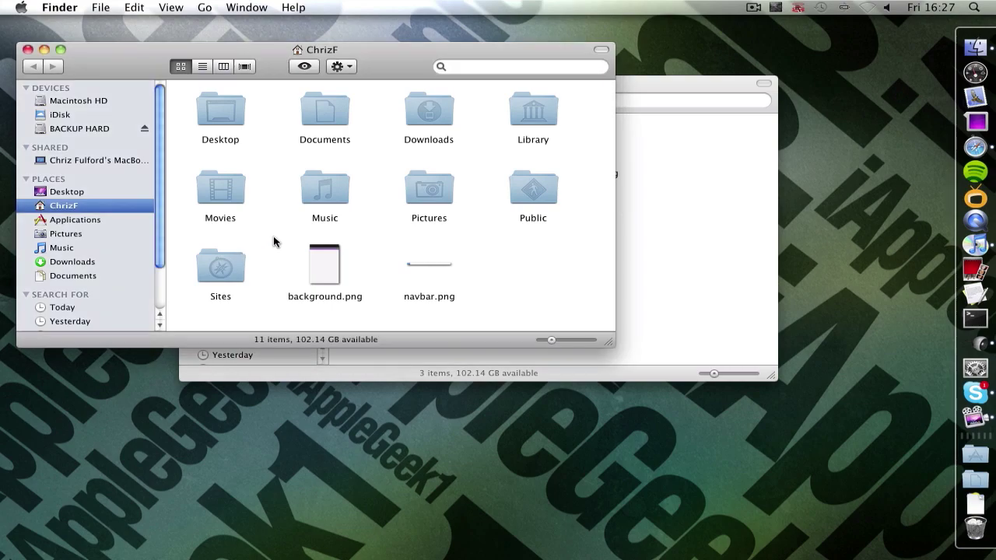
double_click(544, 115)
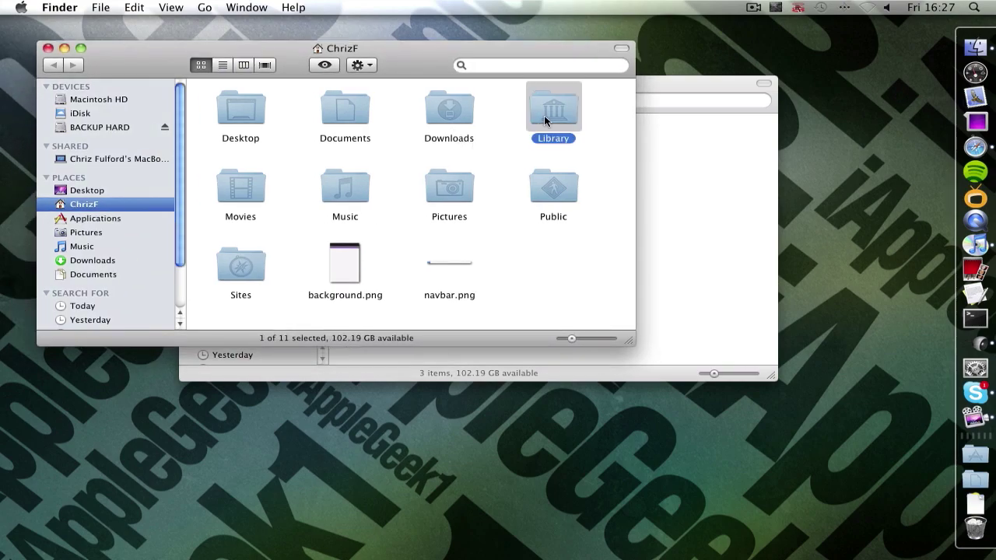
double_click(445, 203)
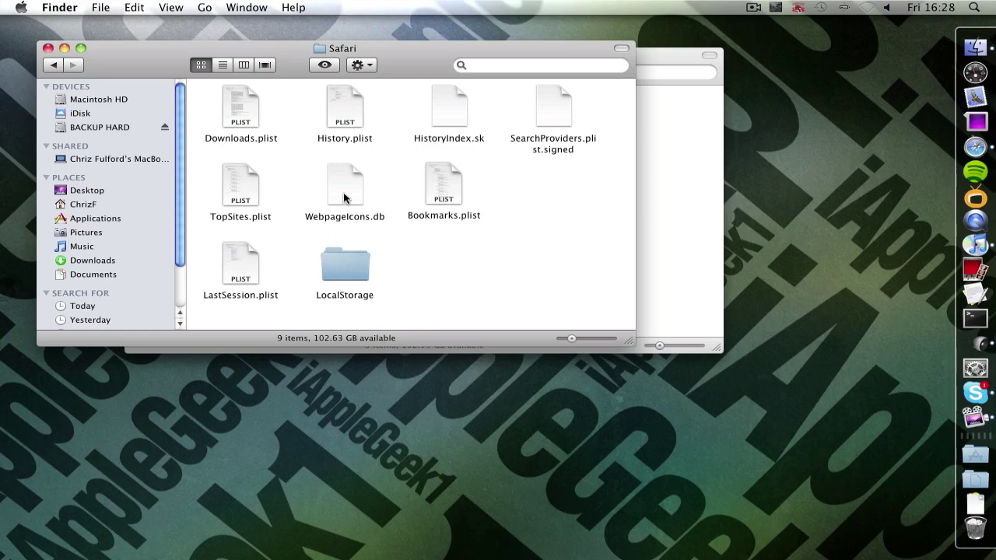
click(344, 198)
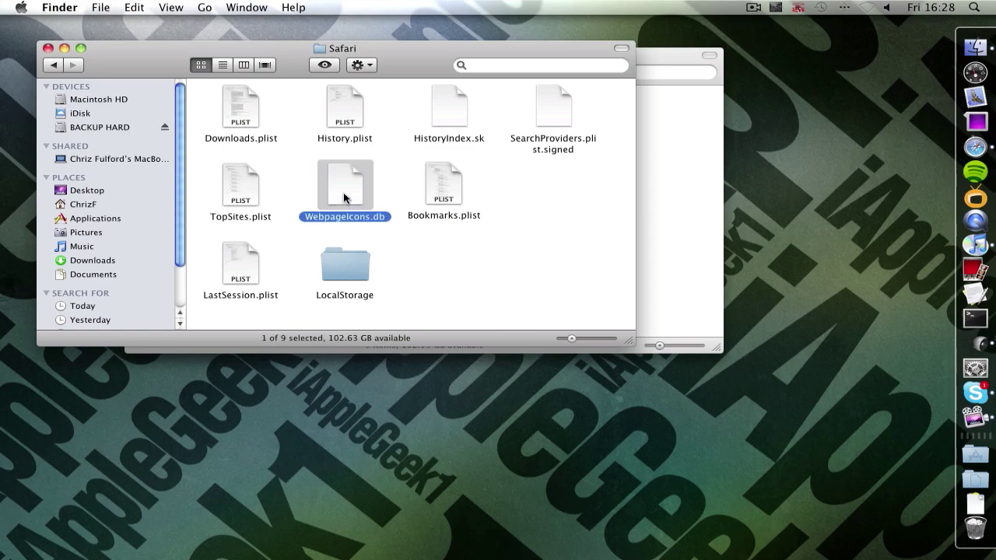
key(super+i)
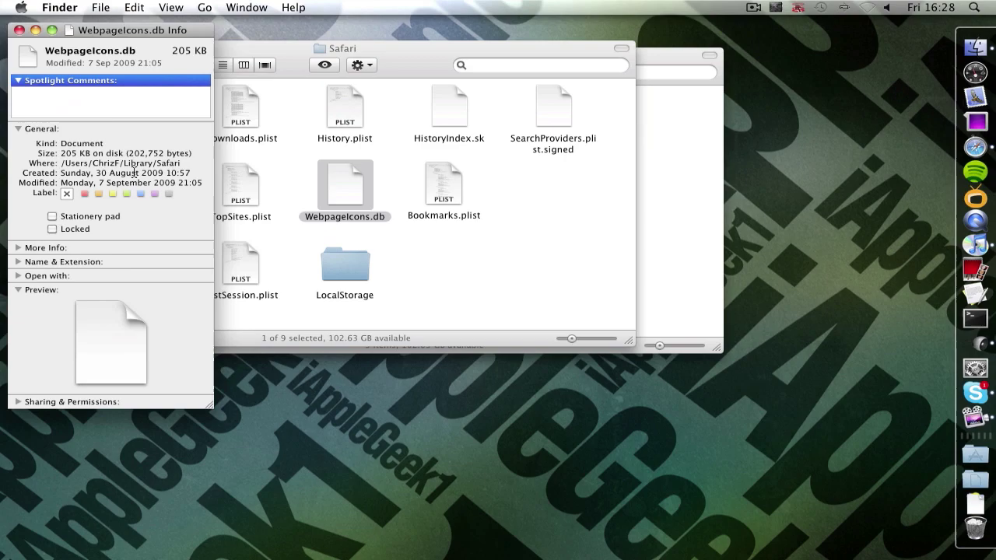
click(52, 229)
click(19, 29)
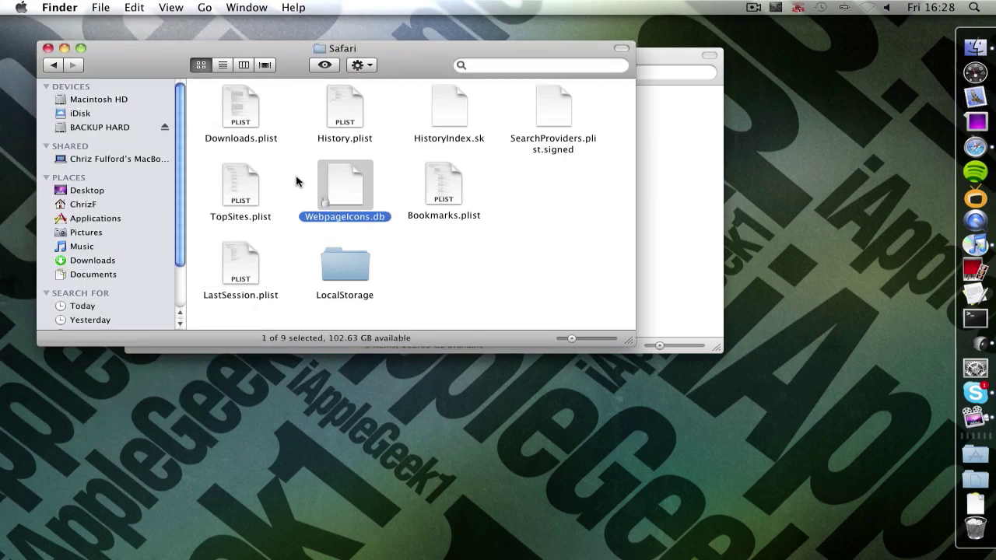
click(295, 179)
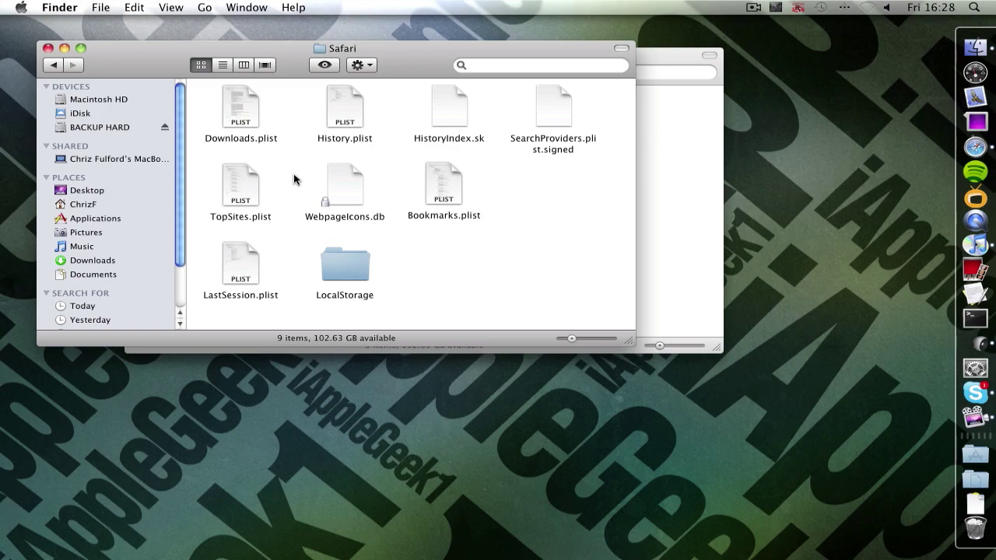
In Safari's AutoFill preferences, uncheck 'Address Book card' and 'Other forms', then close preferences.
click(975, 147)
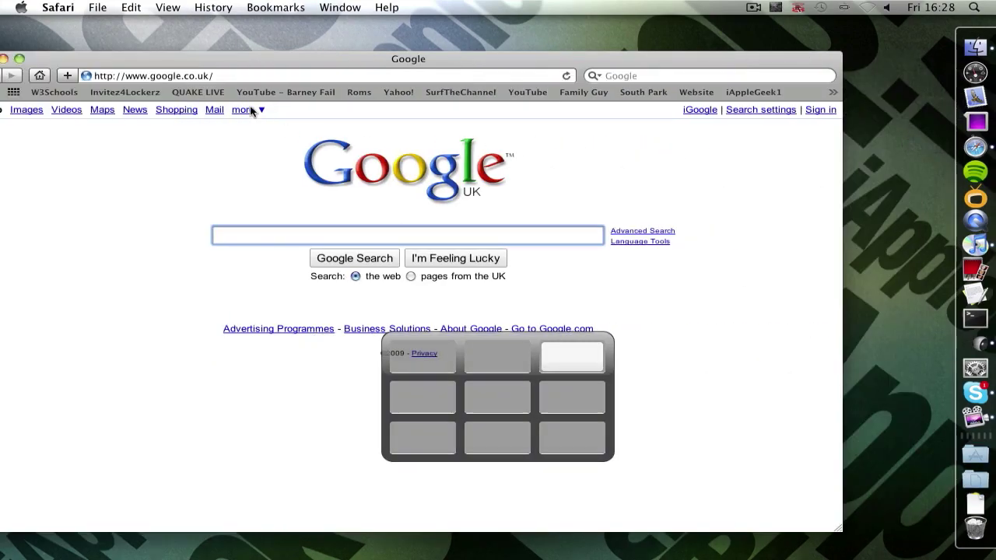
click(53, 8)
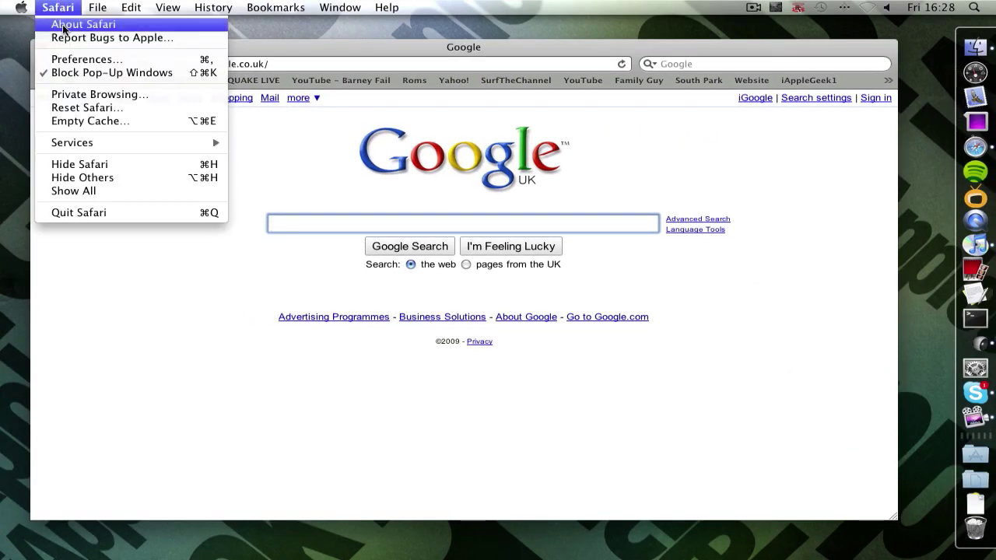
click(84, 59)
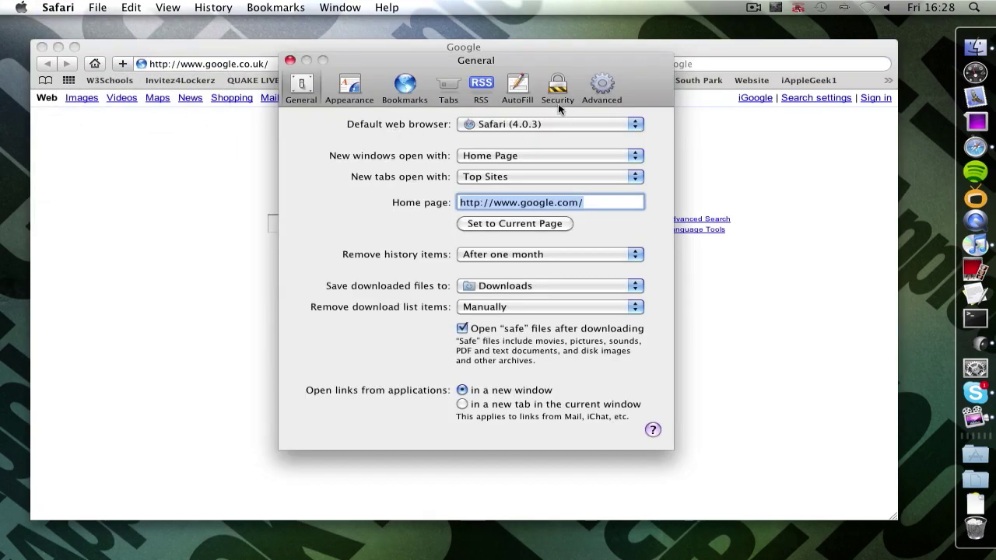
click(520, 89)
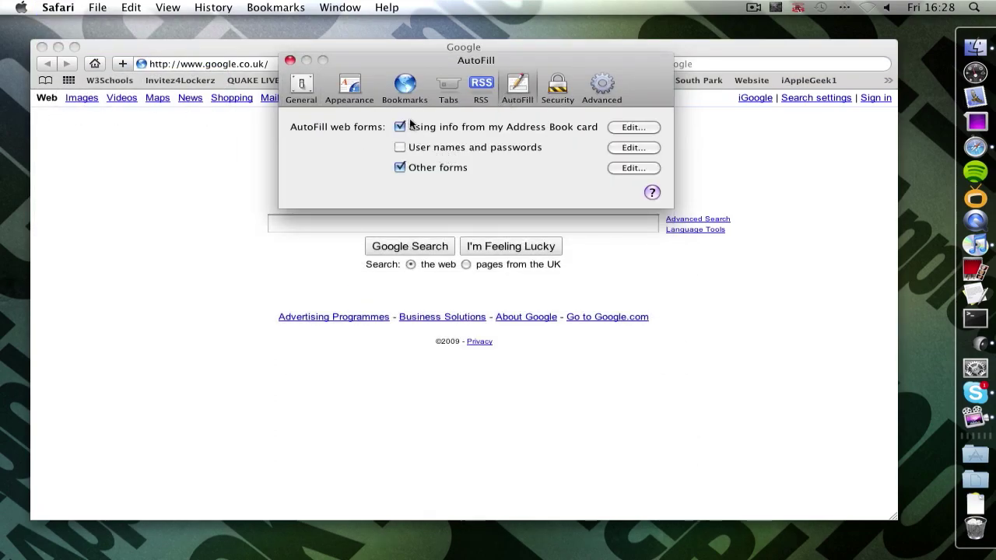
click(400, 128)
click(400, 168)
click(289, 60)
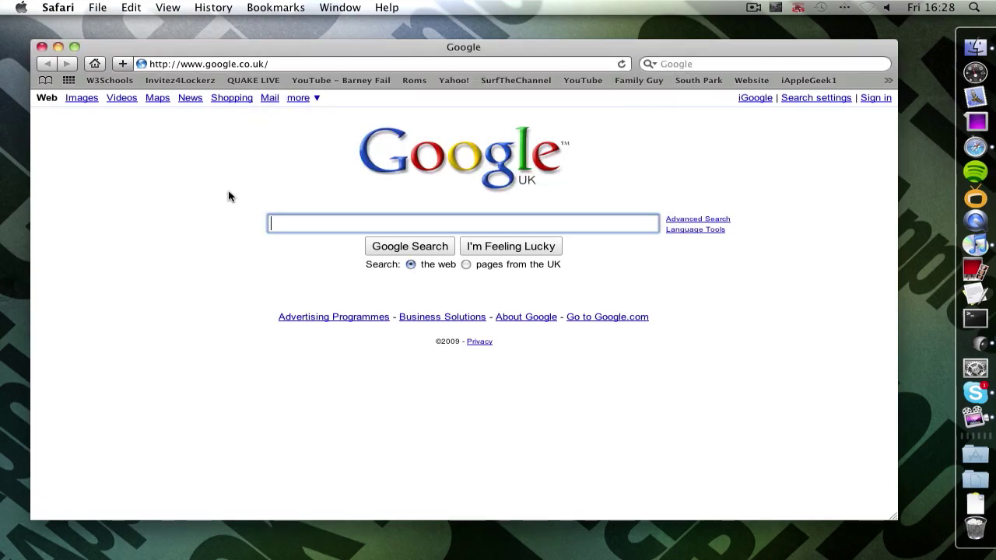
click(918, 128)
key(super+shift+a)
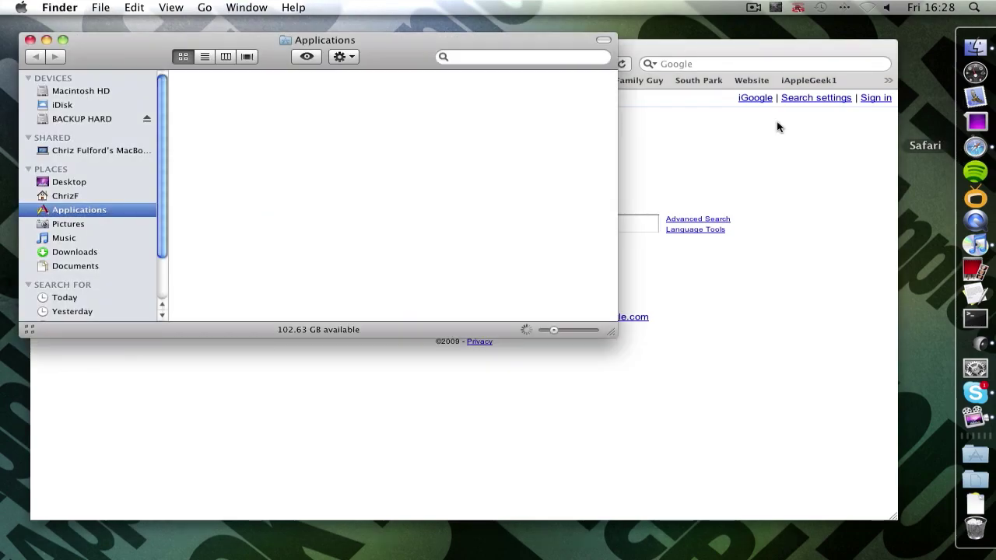
drag(403, 72, 440, 84)
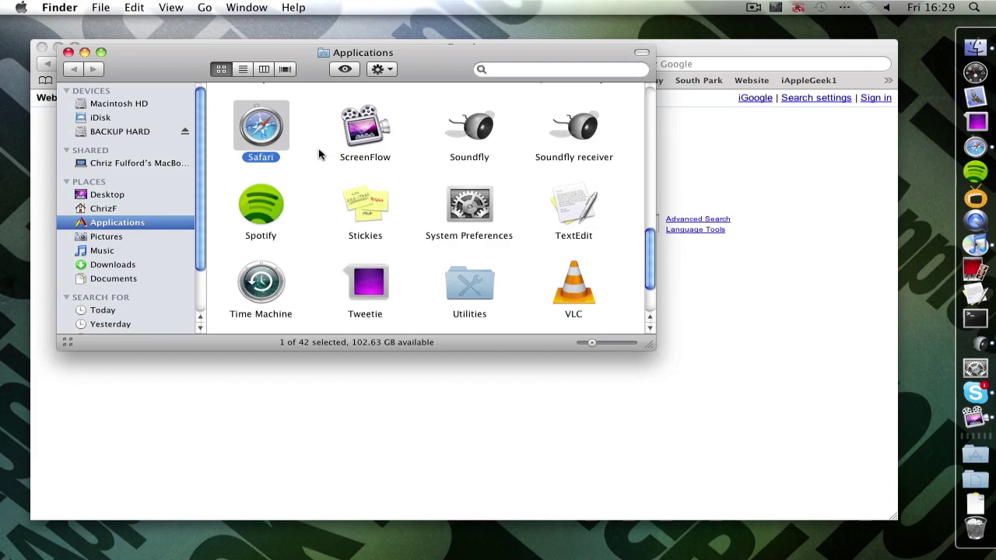
key(super+i)
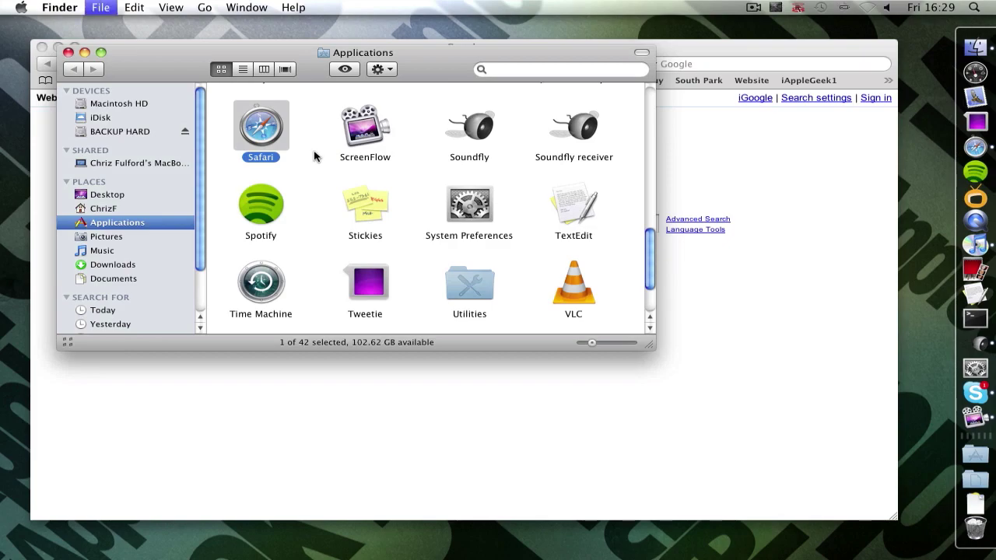
drag(189, 23, 518, 25)
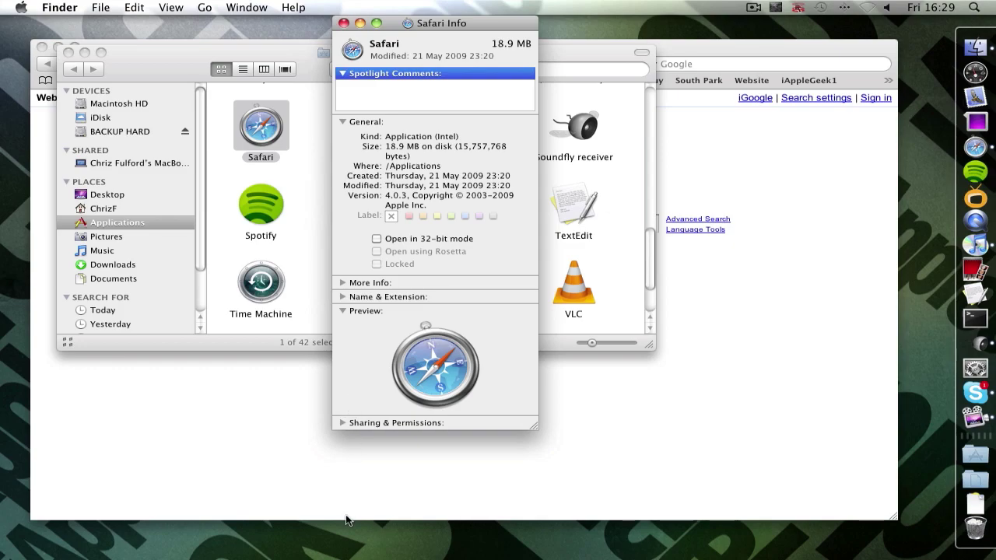
click(343, 23)
drag(189, 71, 197, 65)
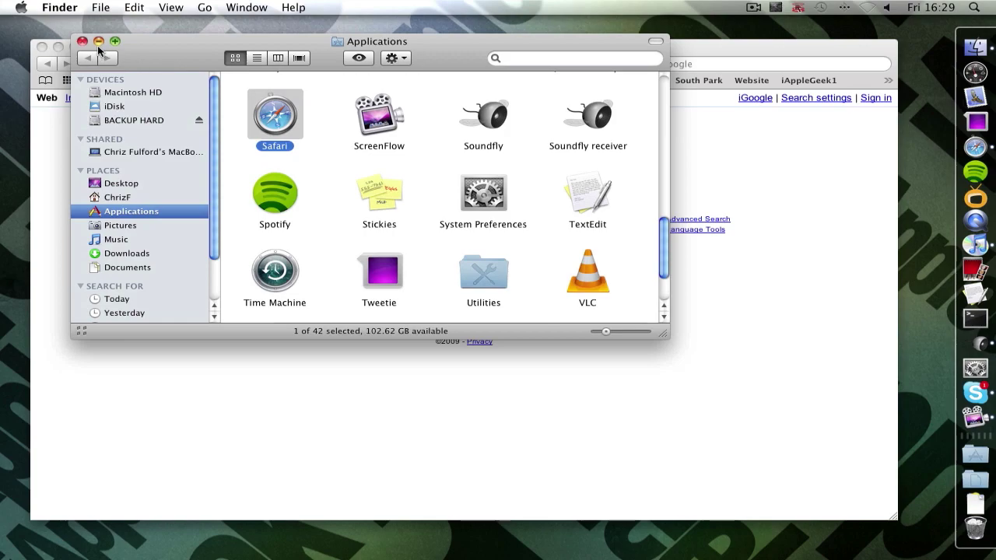
click(82, 41)
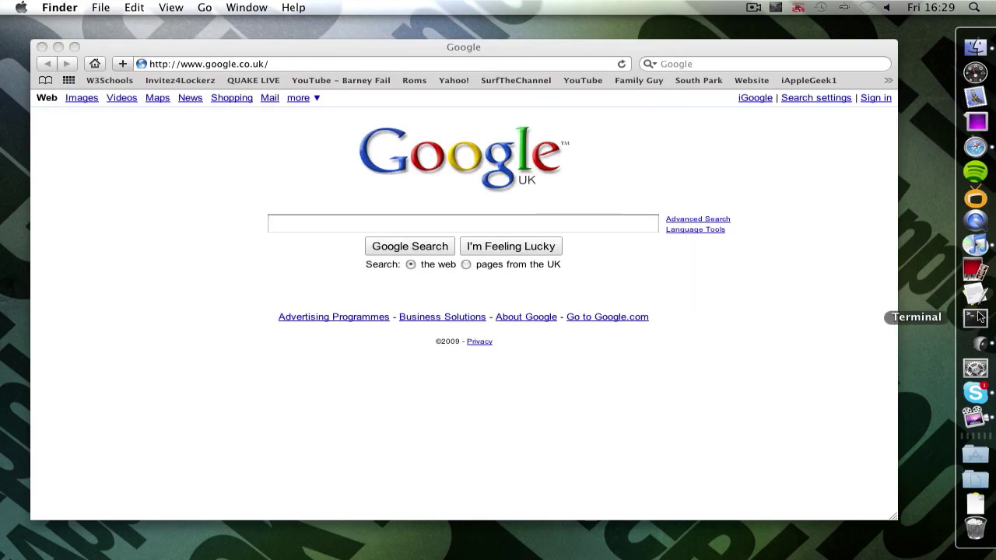
Switch to the Finder space, go to Utilities with Cmd+Shift+U and launch Terminal.
key(ctrl+Left)
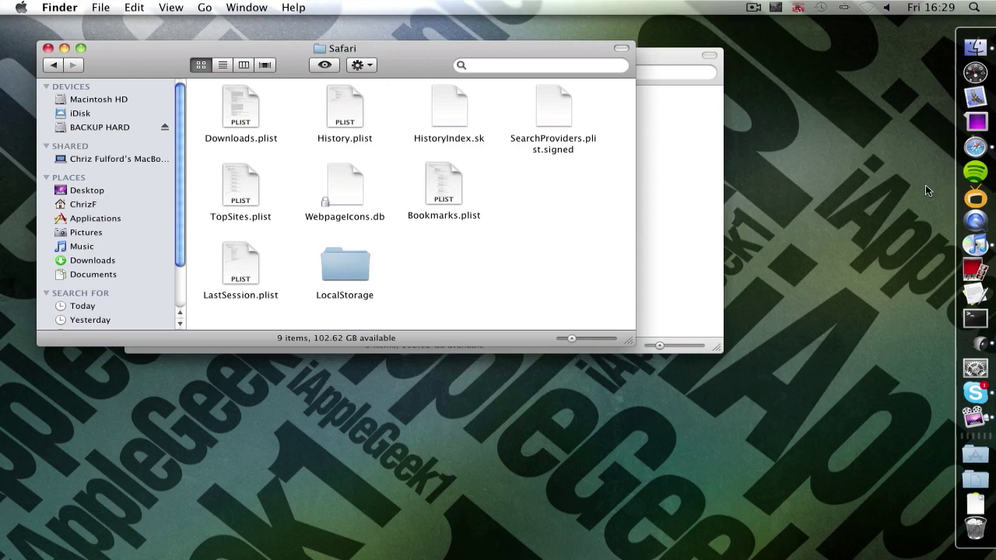
key(super+shift+u)
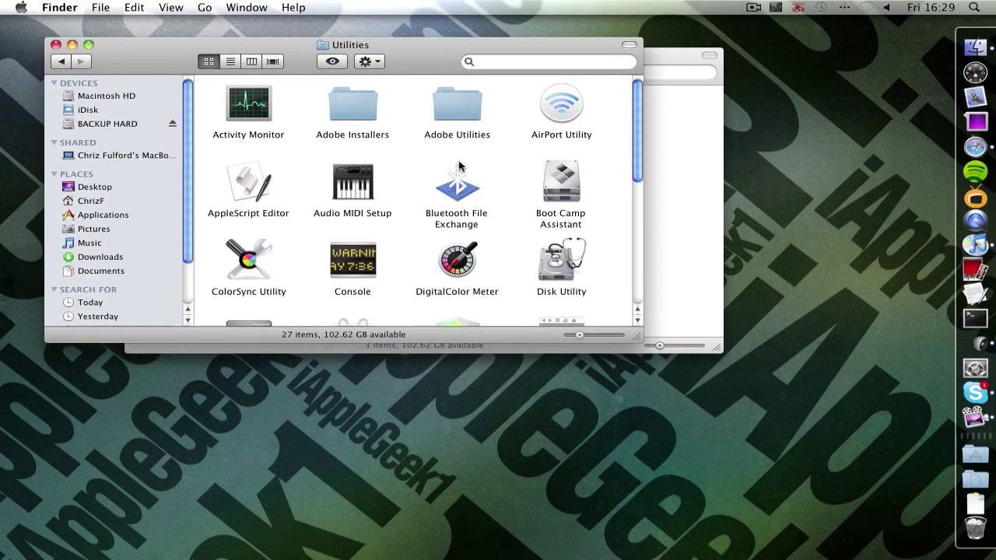
scroll(459, 165, down, 3)
scroll(459, 168, down, 3)
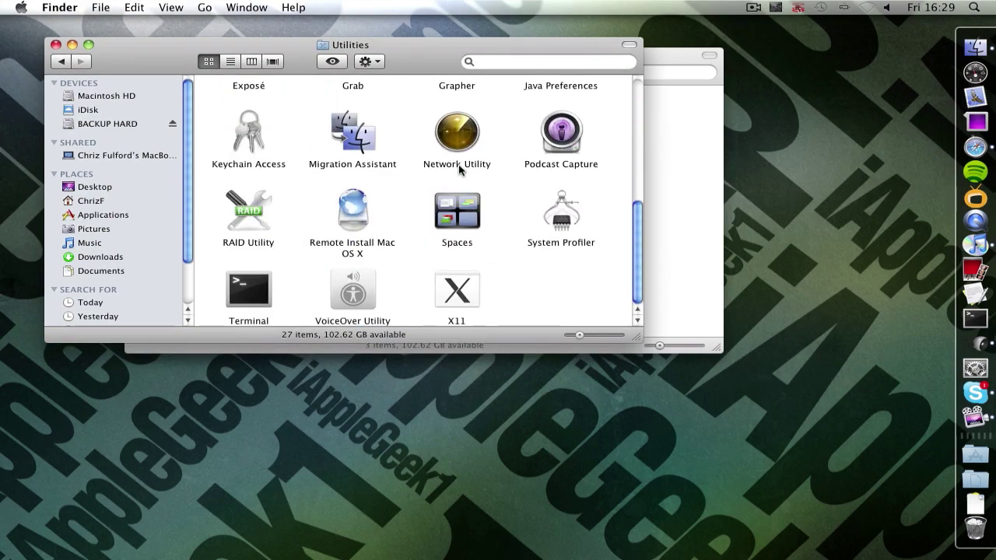
double_click(252, 302)
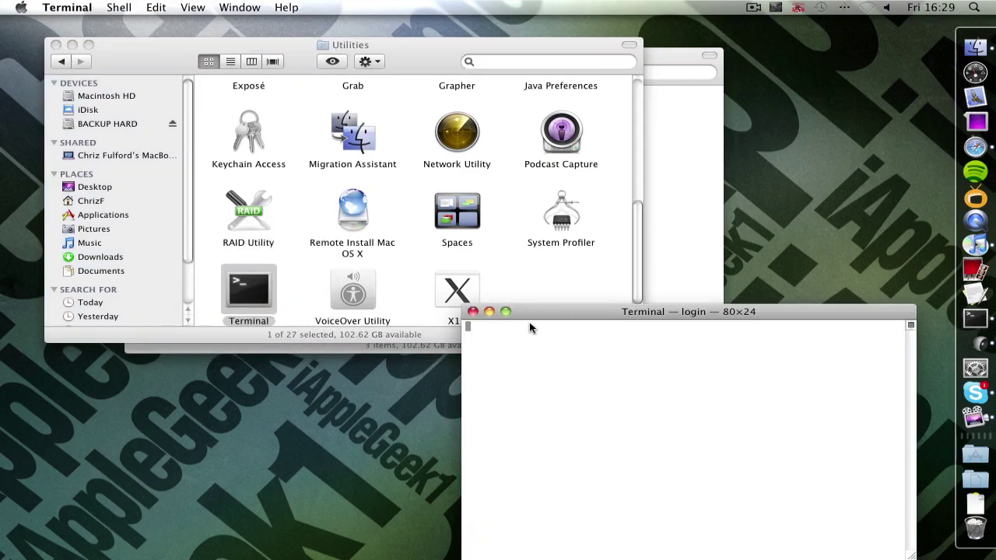
Run 'defaults write com.apple.Safari WebKitInitialTimedLayoutDelay 0.25', correcting a typo in the key name.
drag(545, 309, 307, 108)
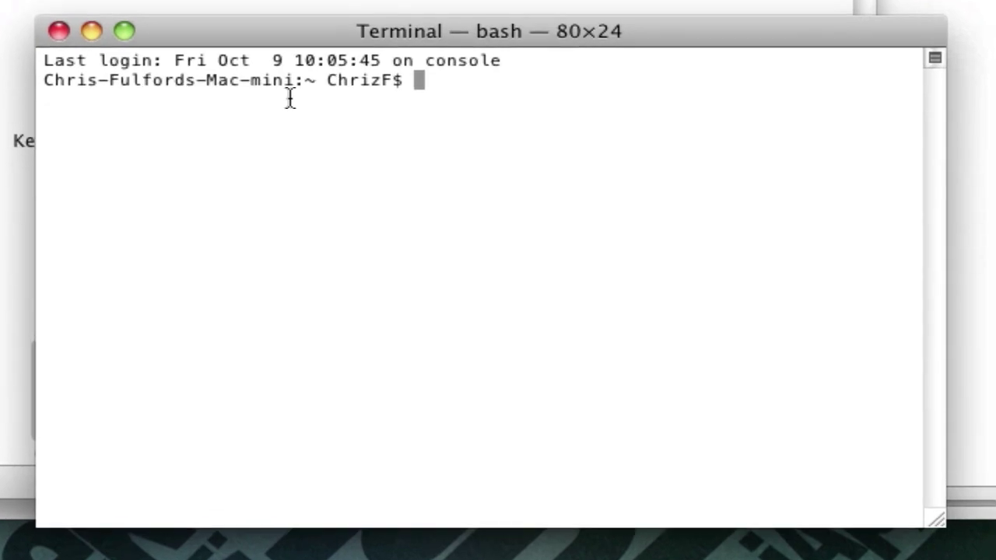
text(def)
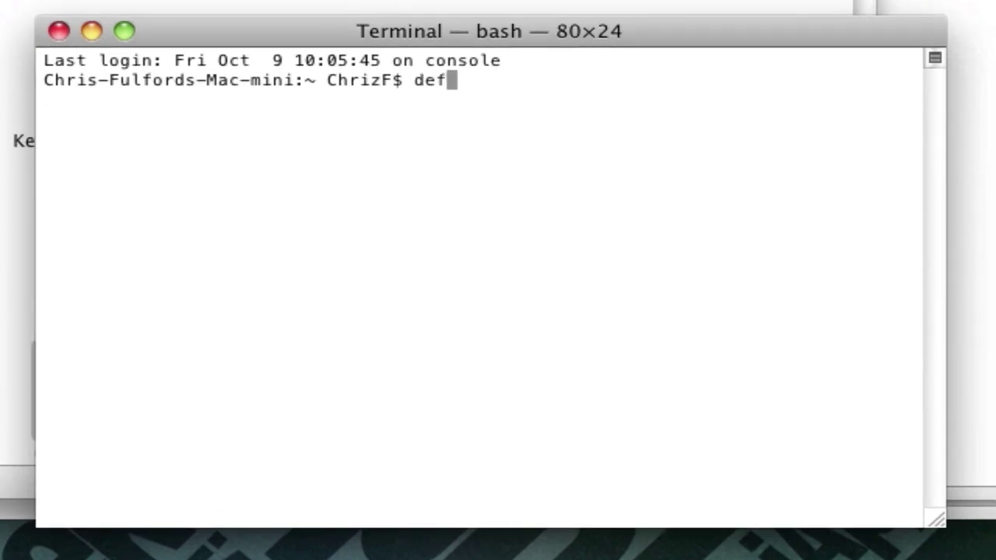
text(aults)
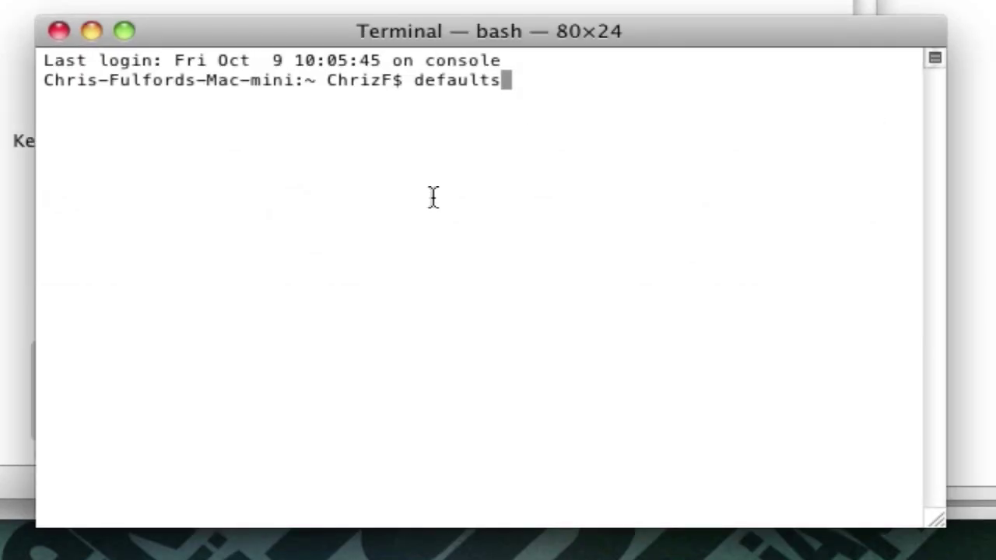
text( w)
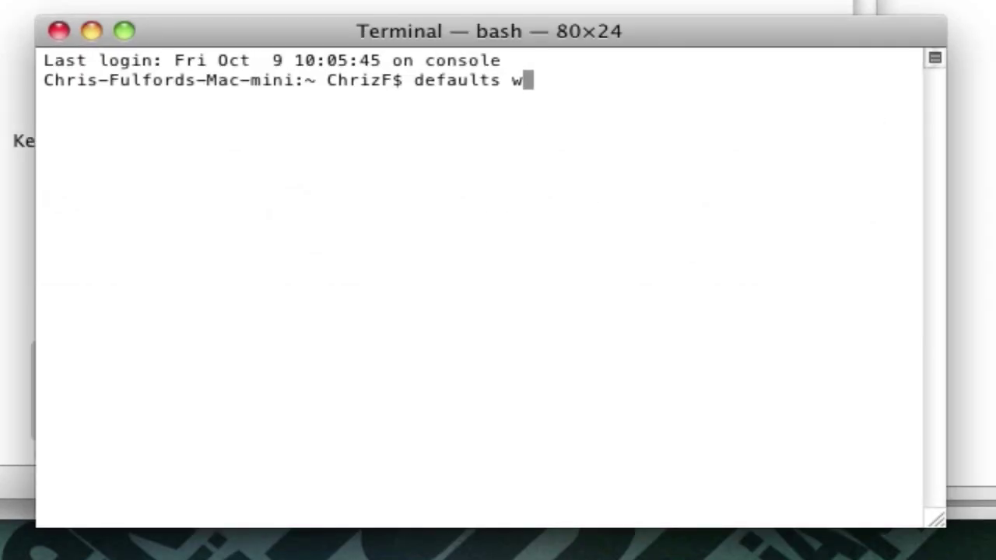
text(rite )
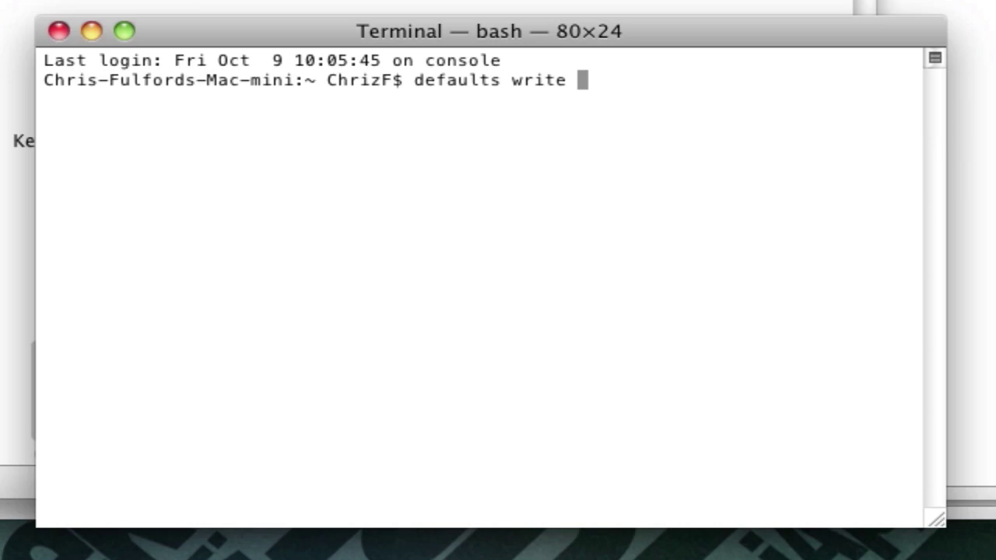
text(com.apple)
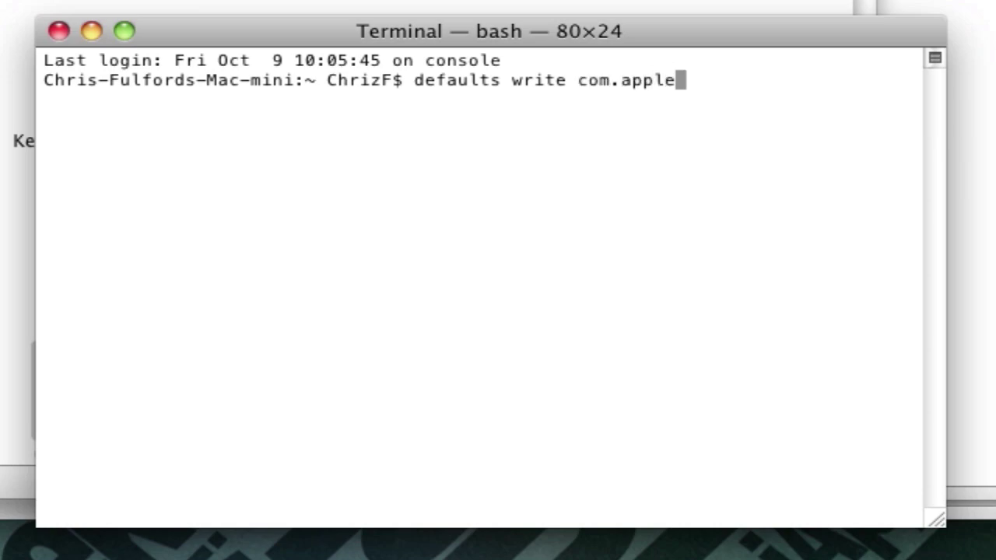
text(.Sar)
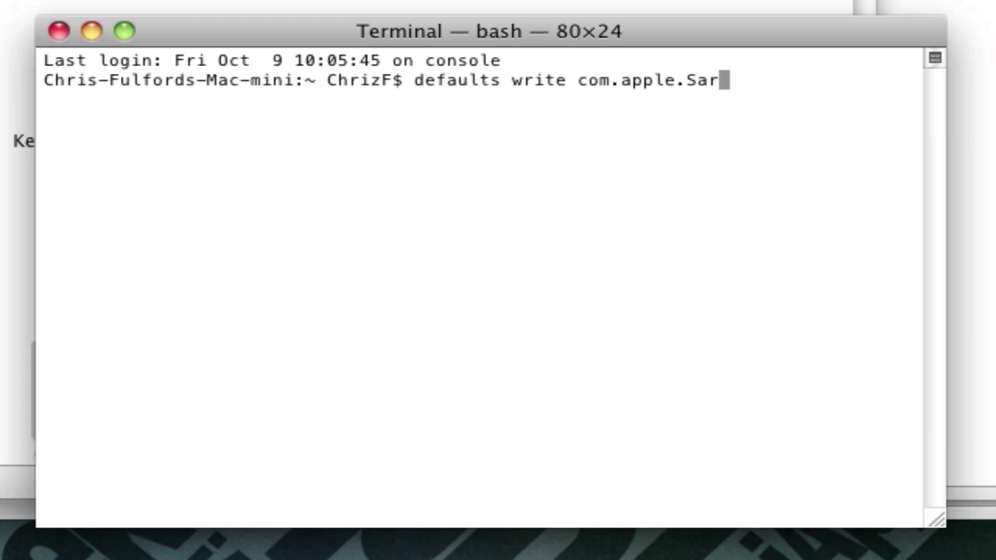
key(BackSpace)
text(fari)
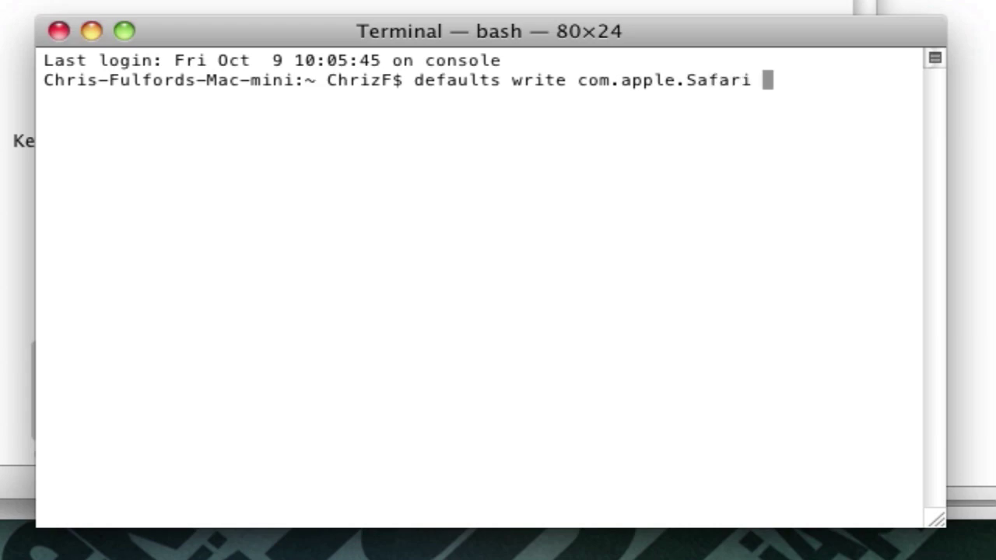
text( WebKit)
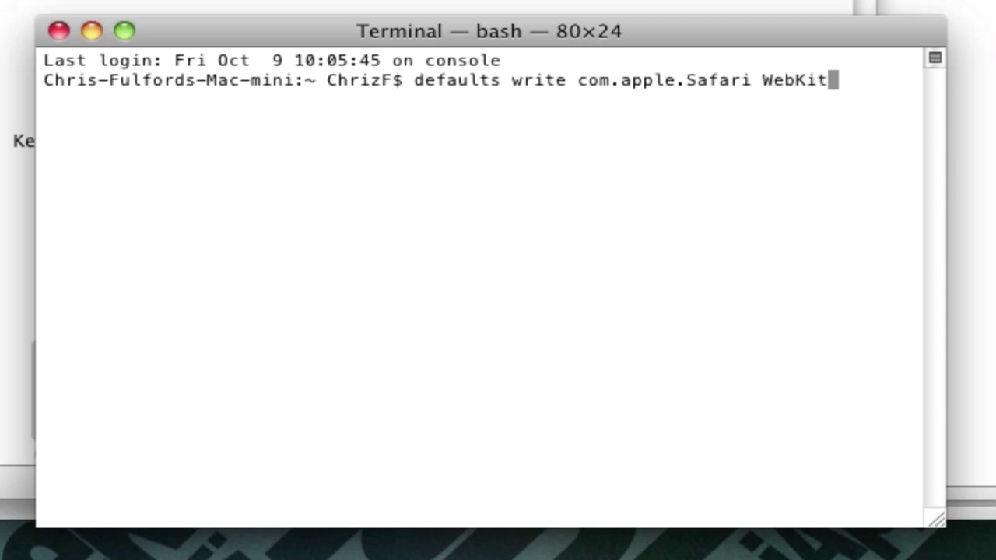
text(Initia)
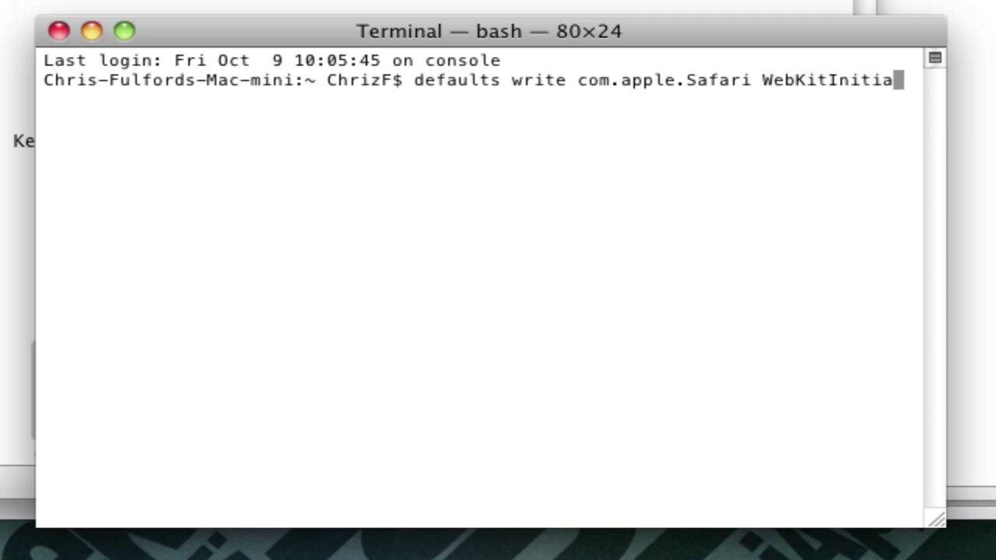
text(lL)
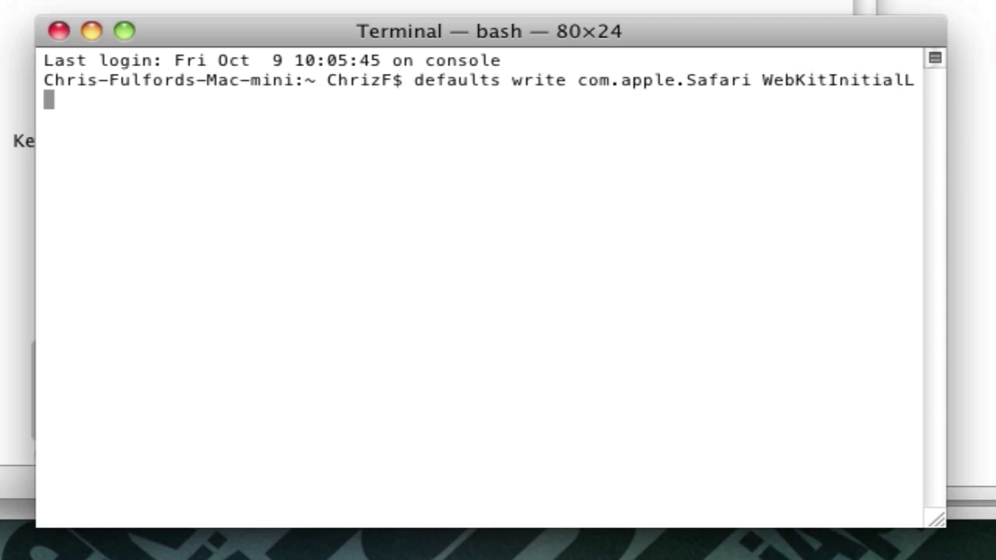
text(ay)
key(BackSpace)
key(BackSpace)
key(BackSpace)
key(BackSpace)
text(lTi)
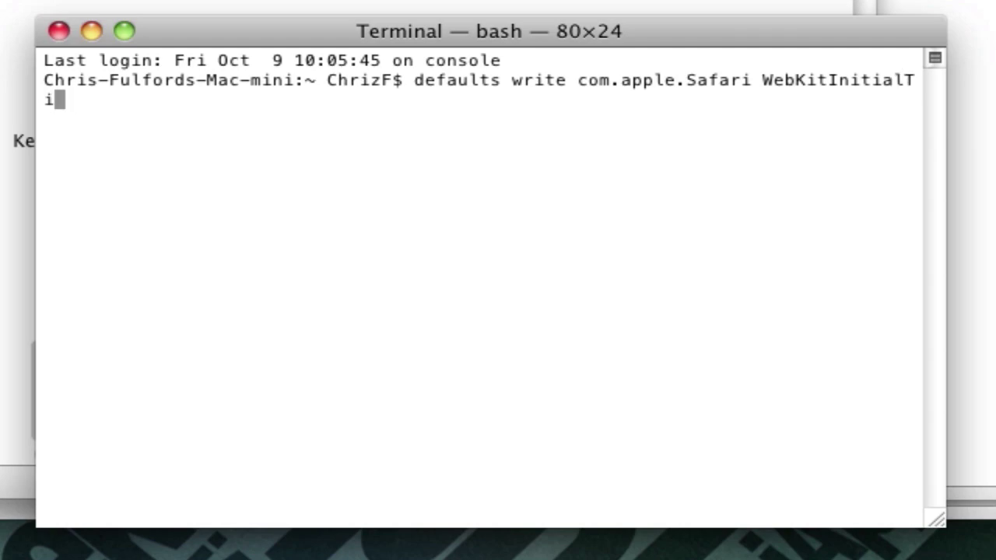
text(medLayout)
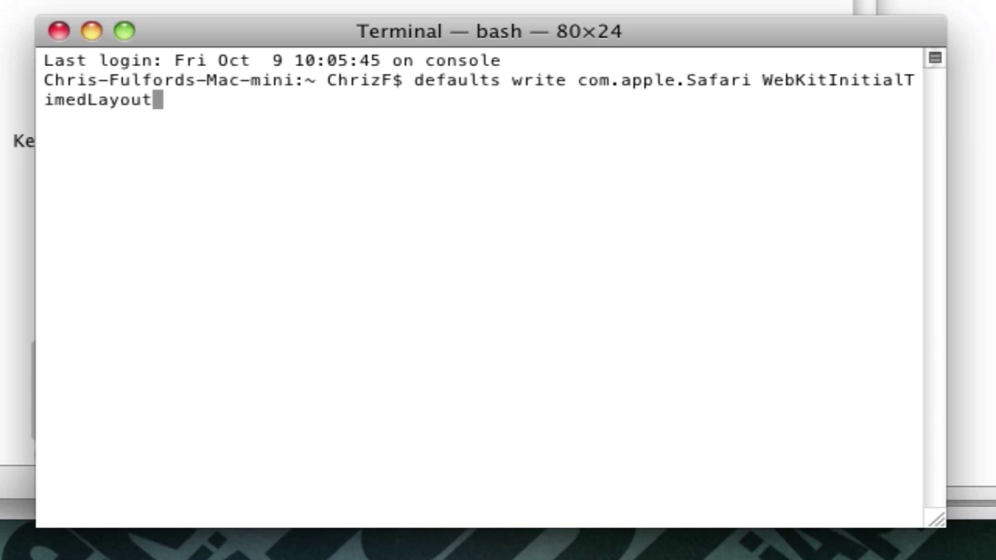
text(Delay)
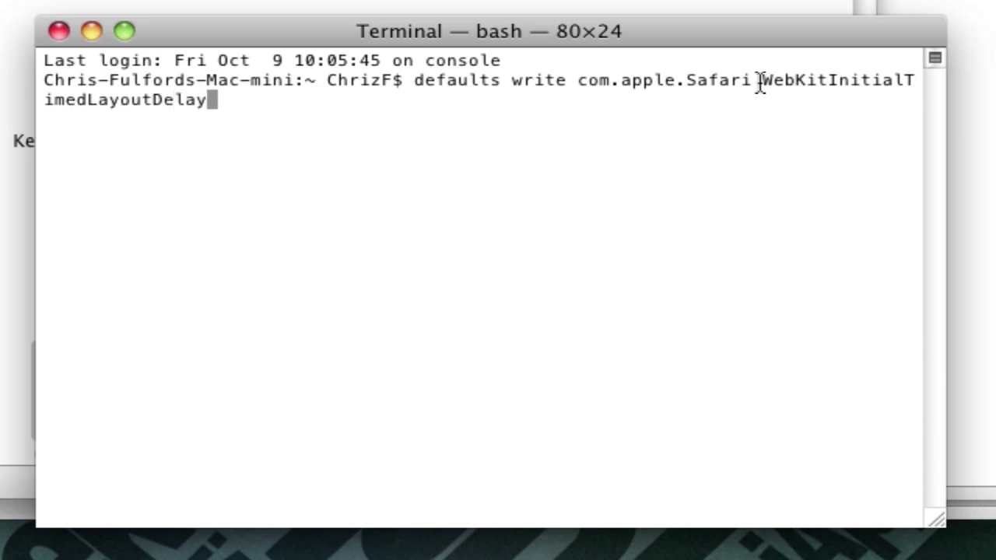
drag(770, 83, 822, 89)
click(798, 87)
click(833, 87)
click(864, 84)
text(0.25)
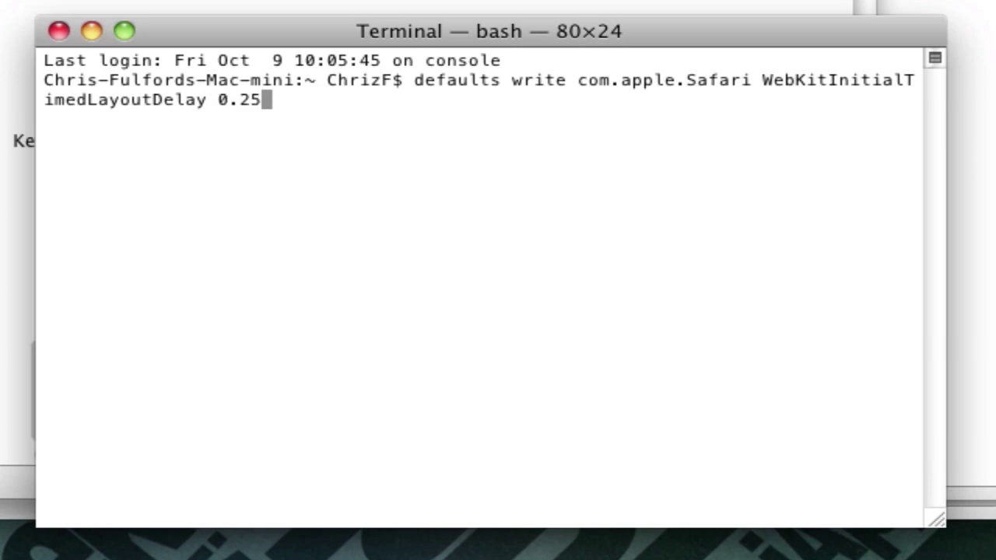
key(Return)
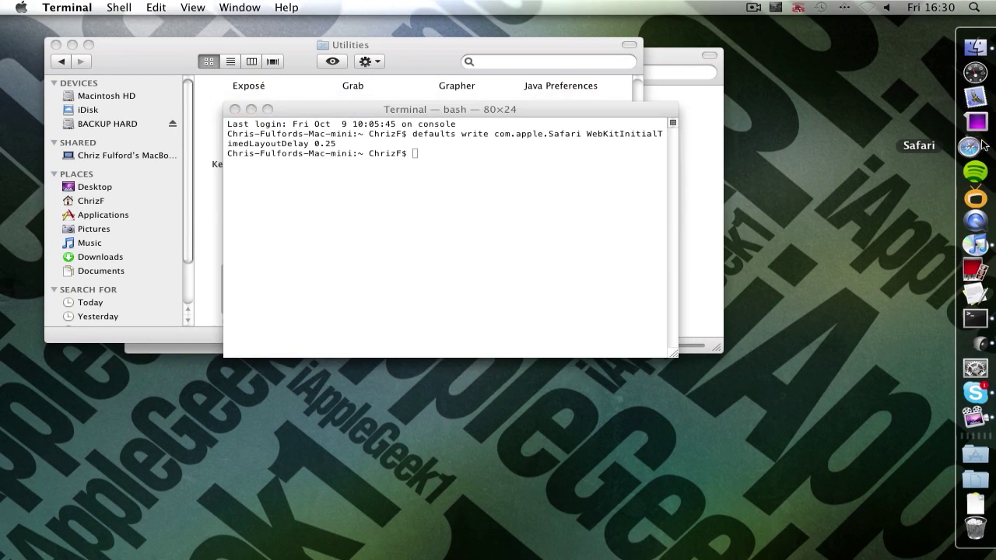
Bring Safari forward and search Google for 'amazon'.
click(977, 146)
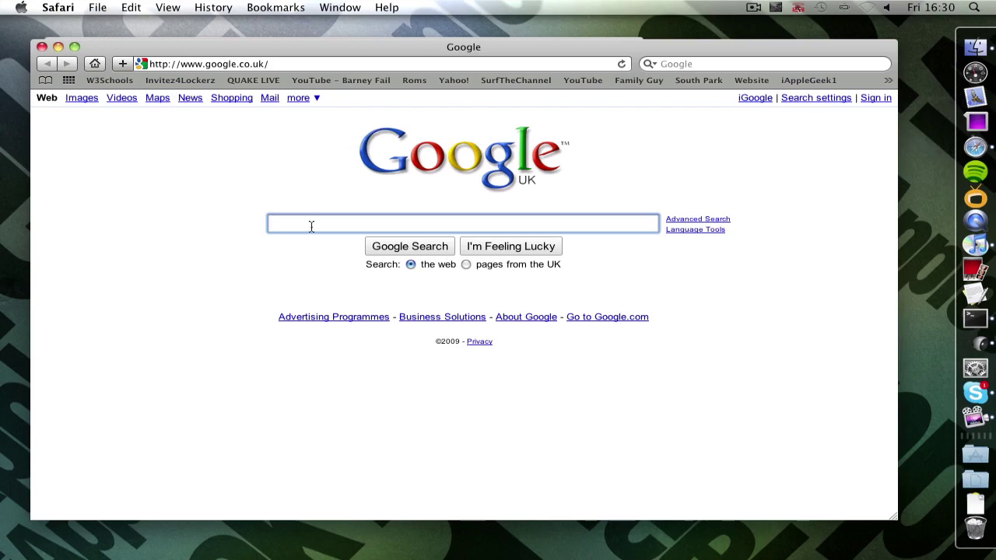
text(amazon)
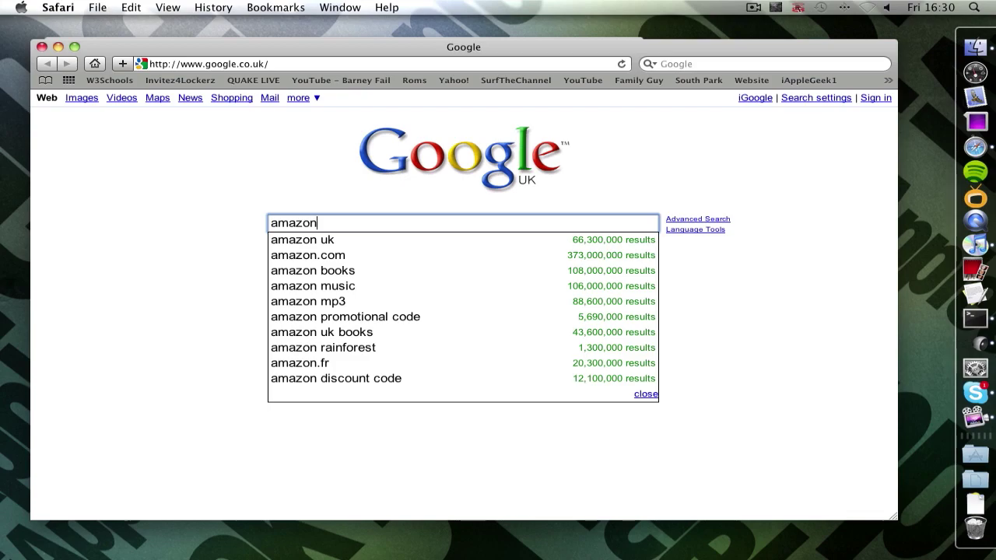
key(Return)
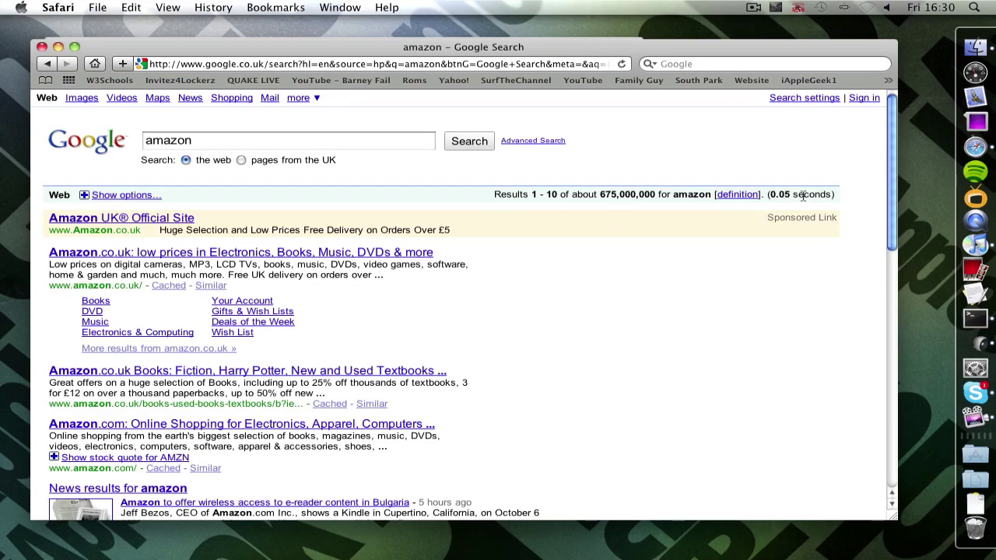
drag(803, 196, 747, 196)
click(702, 235)
Open the Amazon.co.uk result and scroll through its homepage.
click(374, 144)
click(464, 282)
click(365, 255)
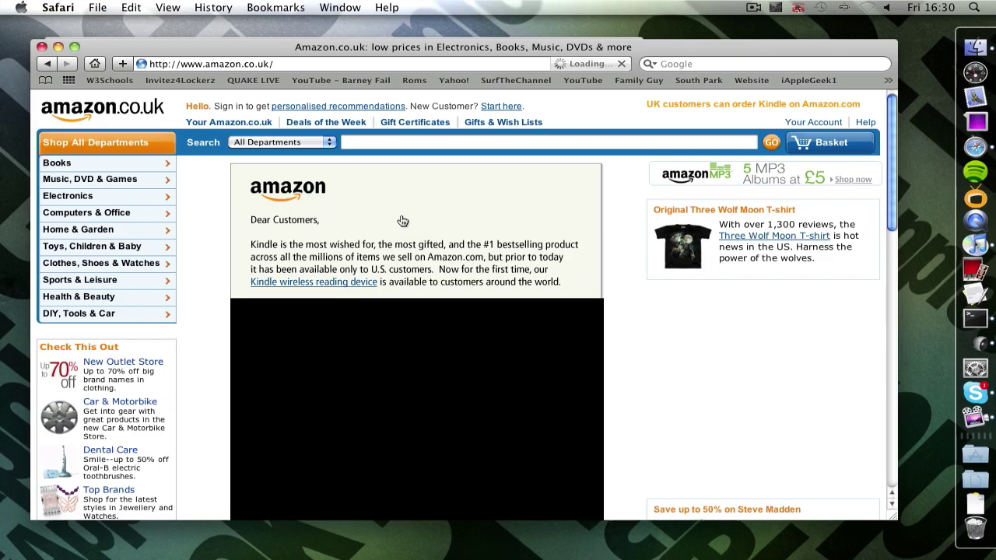
scroll(402, 221, down, 10)
scroll(404, 225, down, 2)
scroll(412, 233, up, 12)
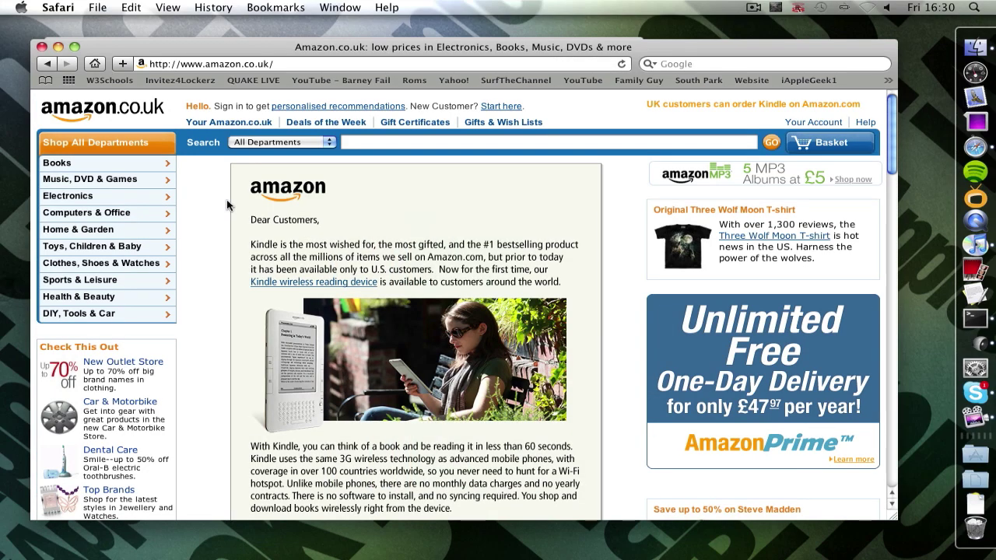
scroll(227, 204, down, 10)
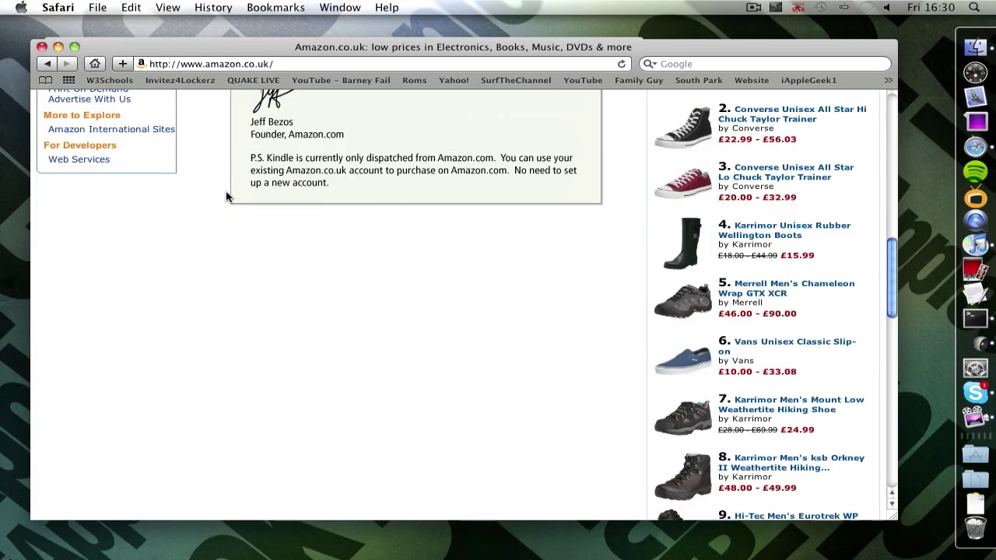
scroll(227, 205, up, 10)
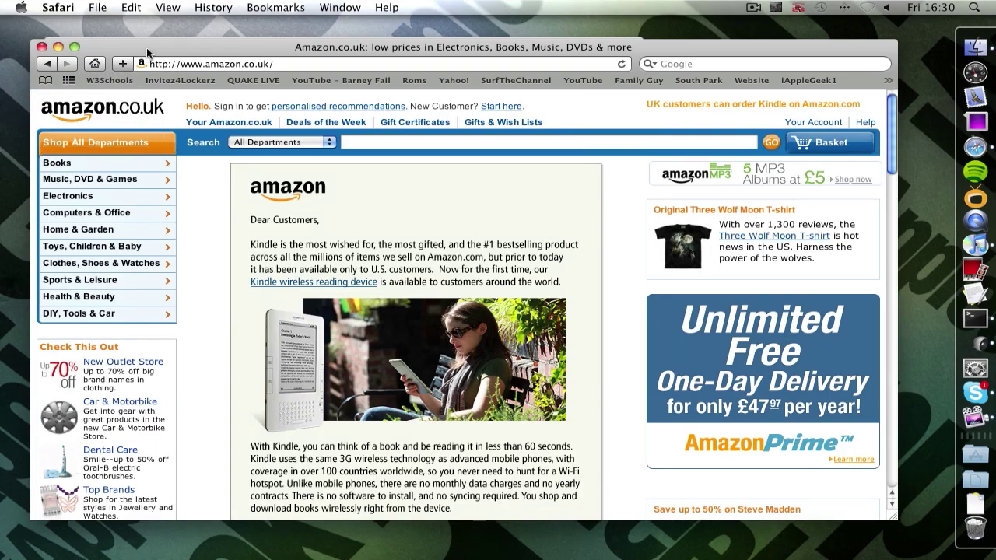
Load thetechwhizz.com in place of the Amazon page.
drag(146, 54, 149, 44)
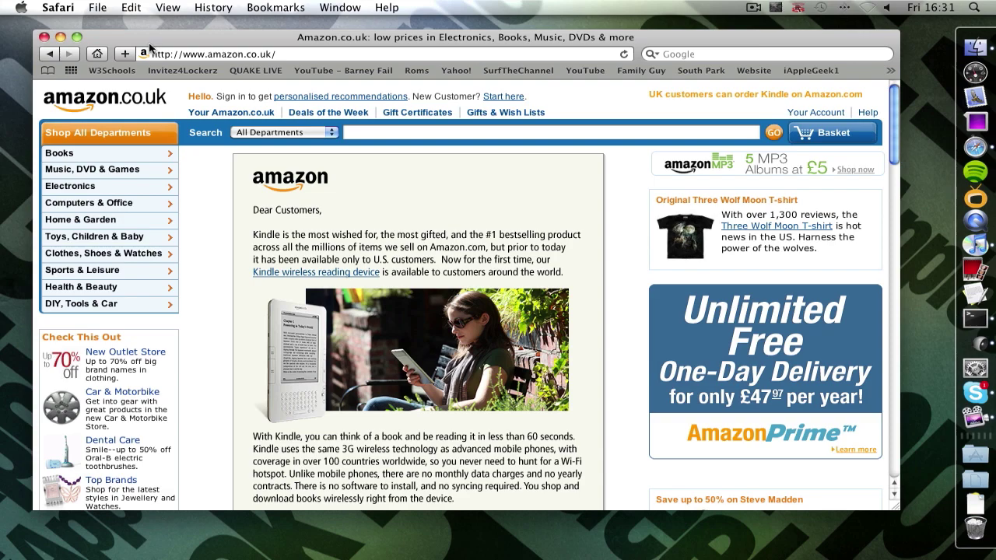
drag(170, 47, 169, 38)
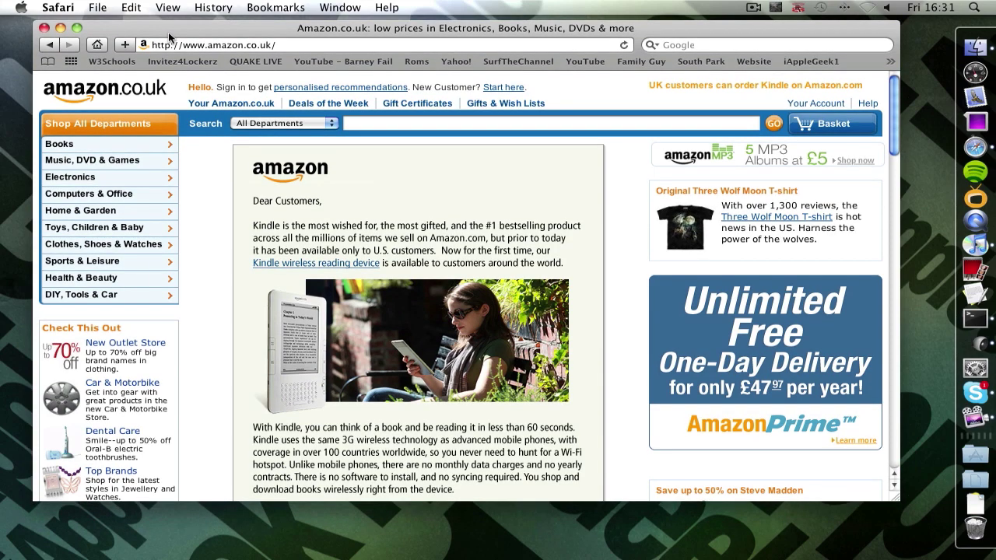
click(313, 45)
text(thetechwhizz.)
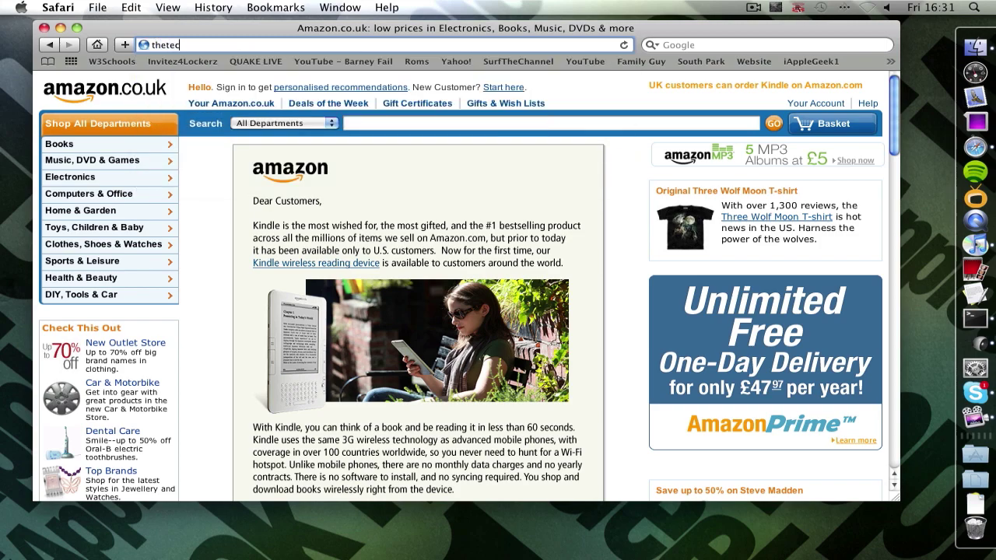
text(com)
key(Return)
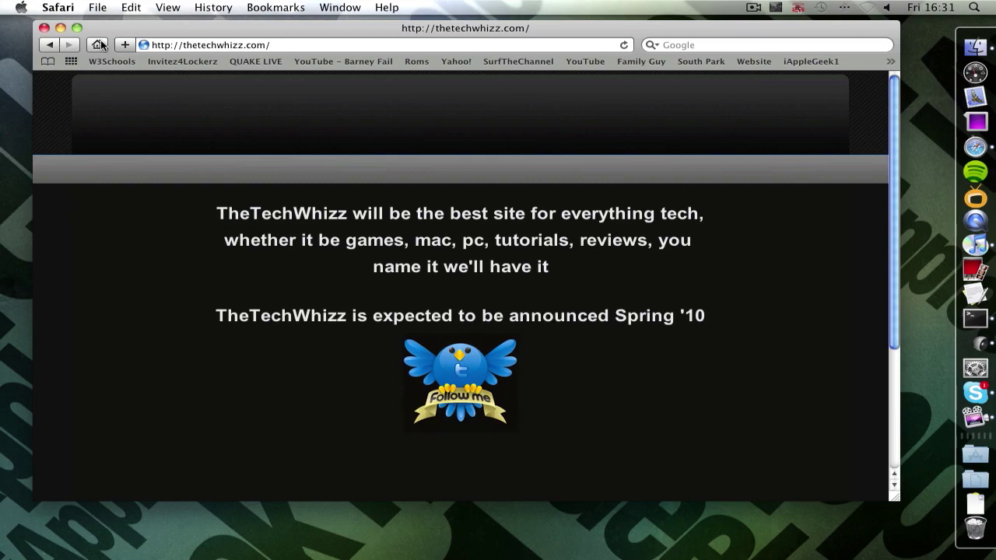
Go to youtube.com/pedroninoproductions and scroll through the channel page.
click(280, 45)
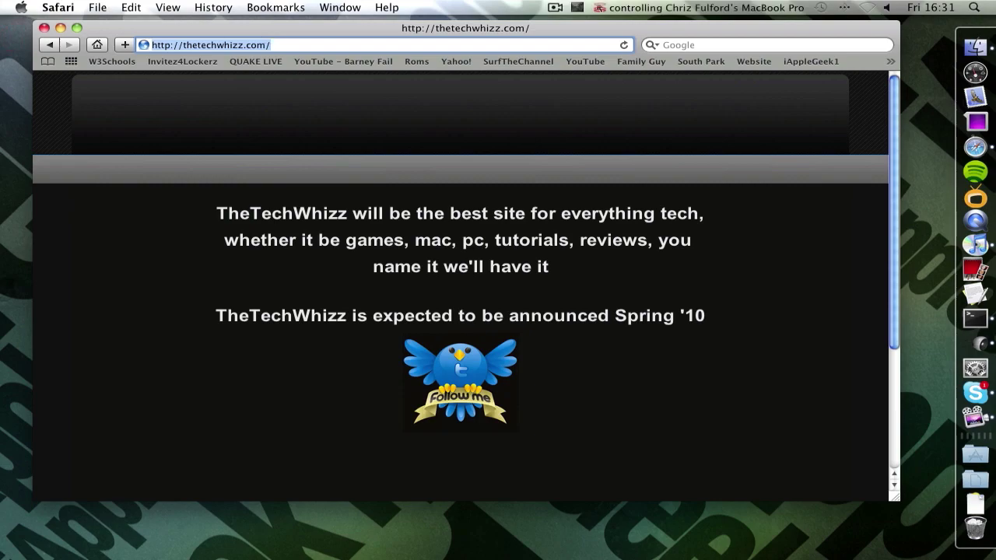
text(yo)
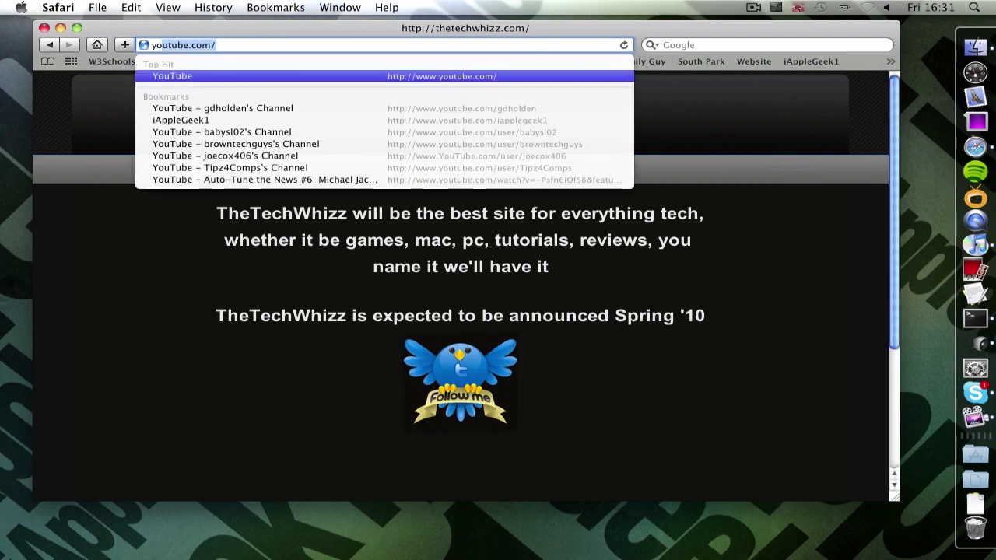
text(utube.com/)
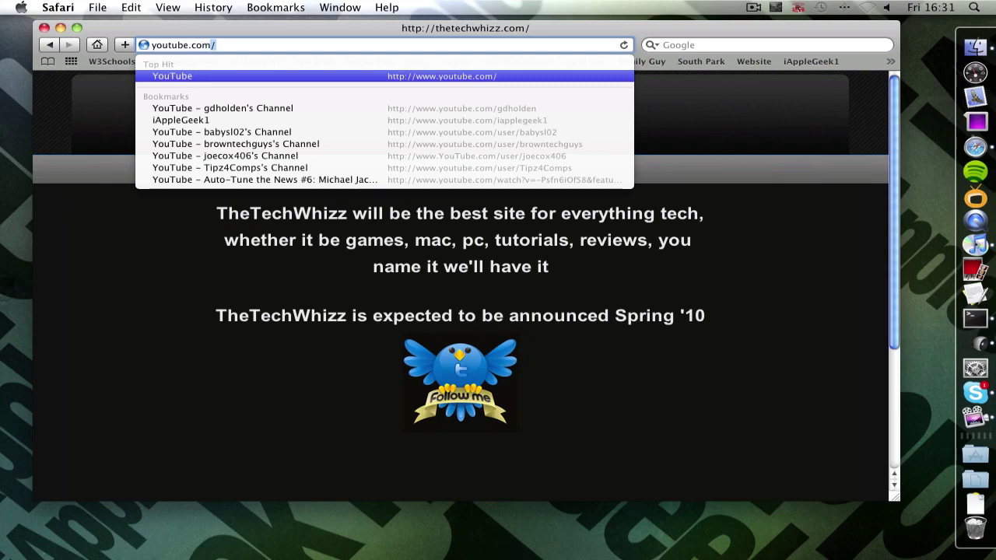
text(pedro)
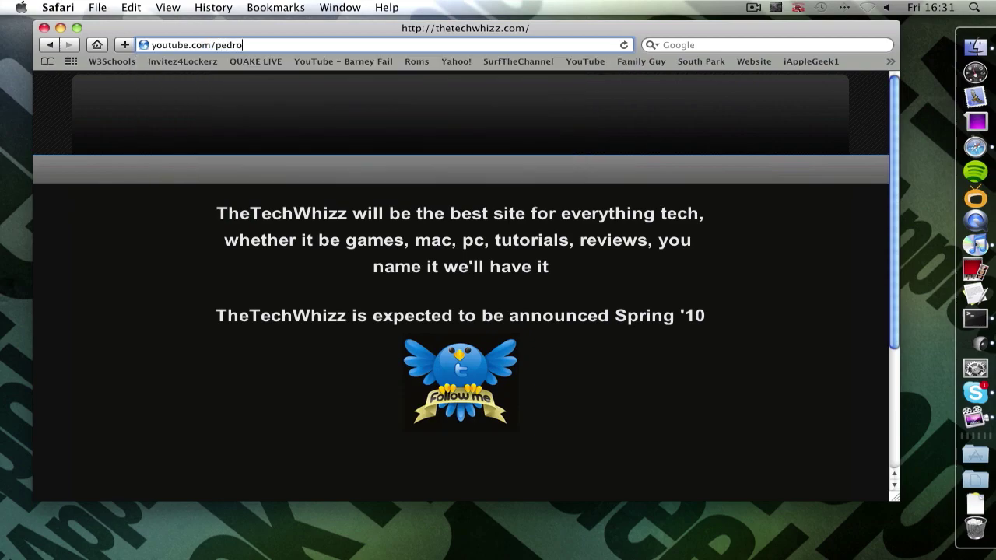
text(ninoproducti)
text(ons)
key(Return)
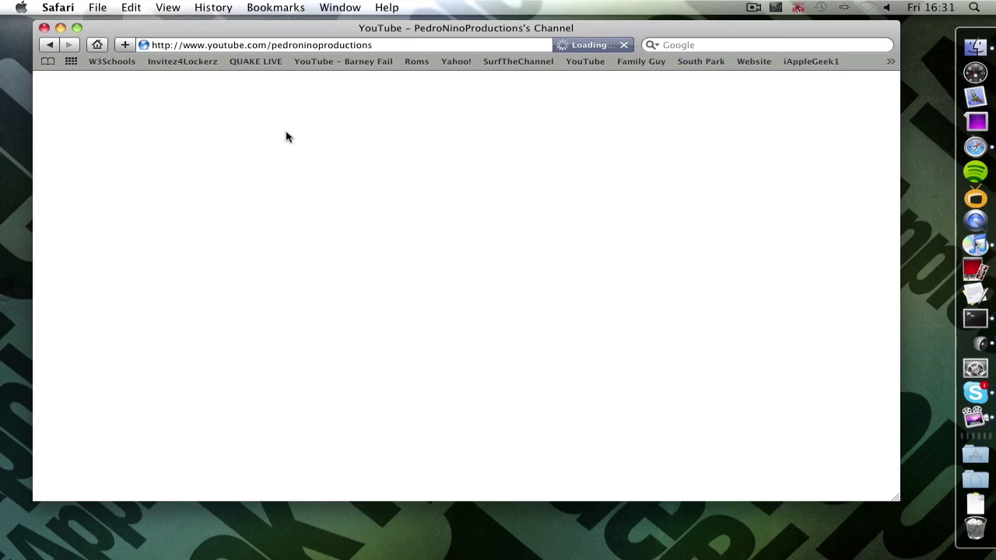
scroll(271, 218, down, 5)
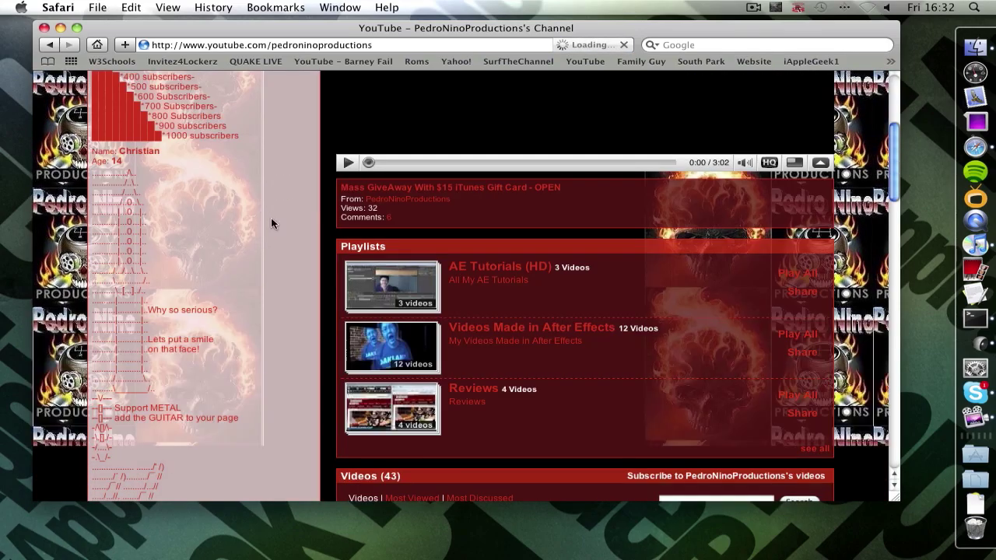
scroll(271, 218, down, 2)
scroll(271, 218, up, 7)
scroll(309, 225, down, 5)
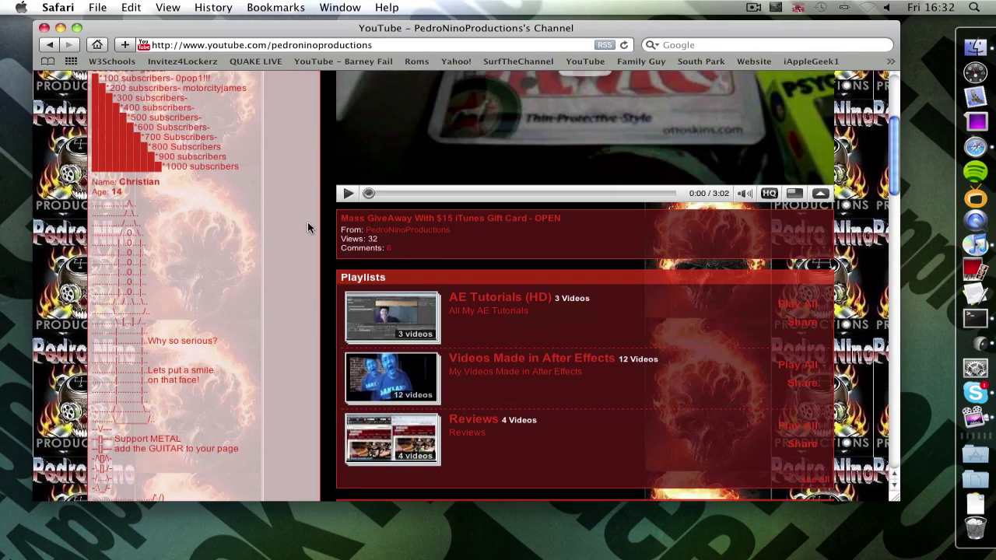
scroll(309, 225, down, 2)
scroll(309, 225, down, 6)
scroll(309, 229, up, 5)
scroll(309, 228, up, 10)
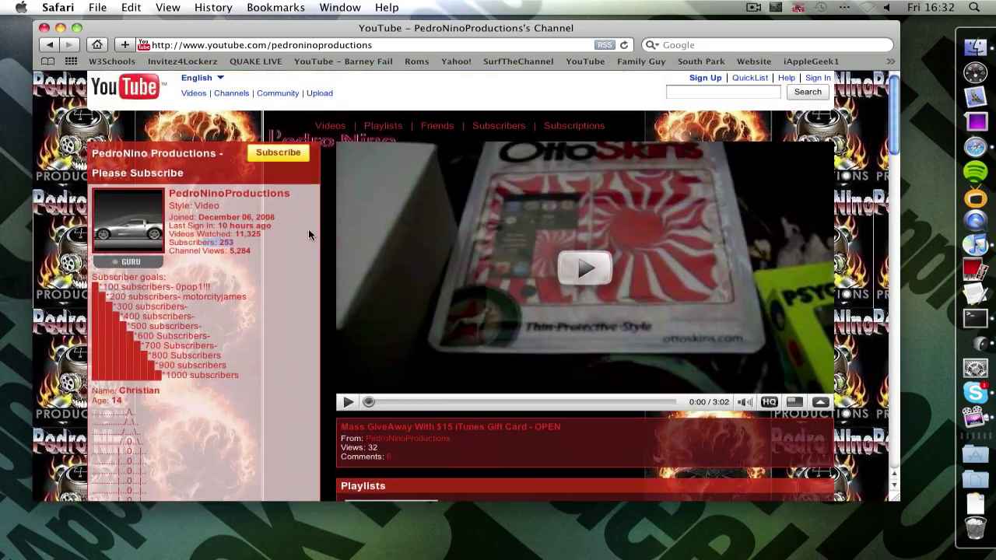
key(super+w)
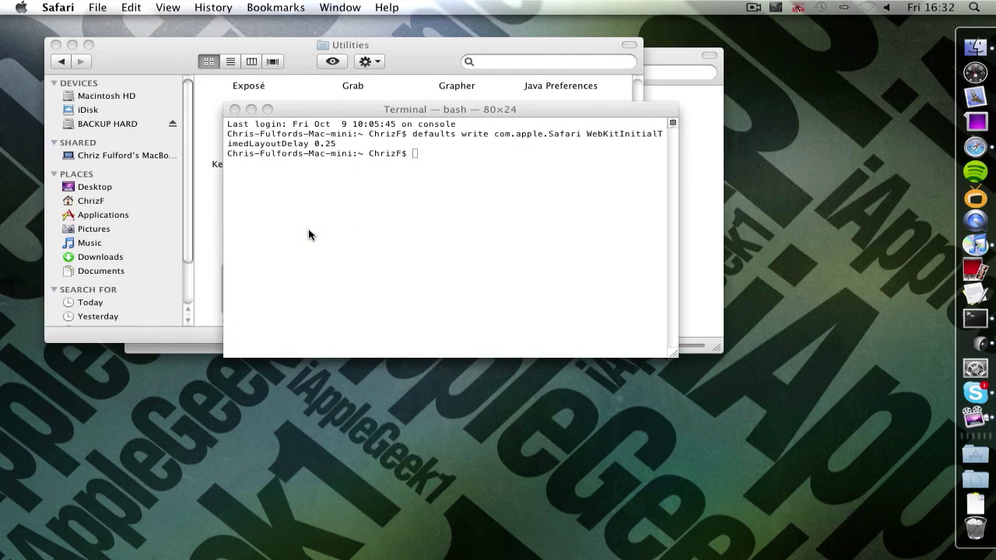